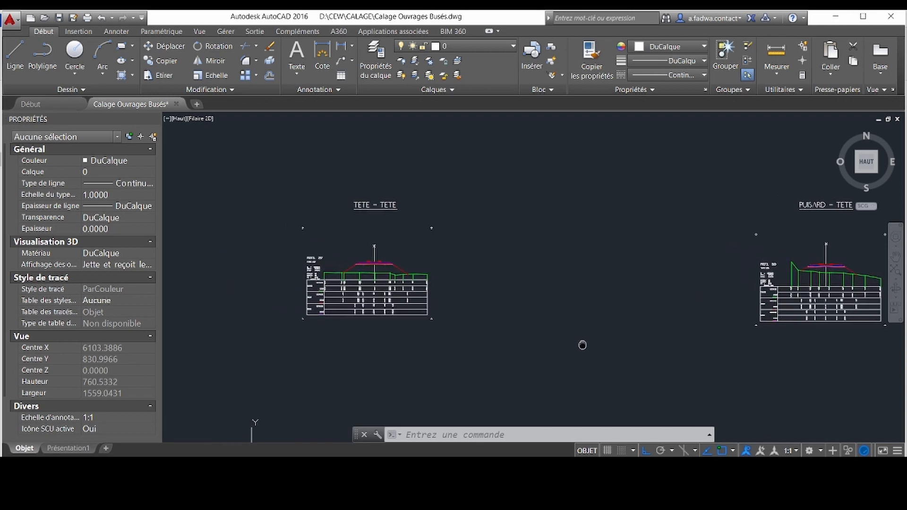
Draw a slightly sloping flow line across the TETE - TETE profile, as close as possible to natural ground and spanning both embankment toes
scroll(312, 285, "up", 3)
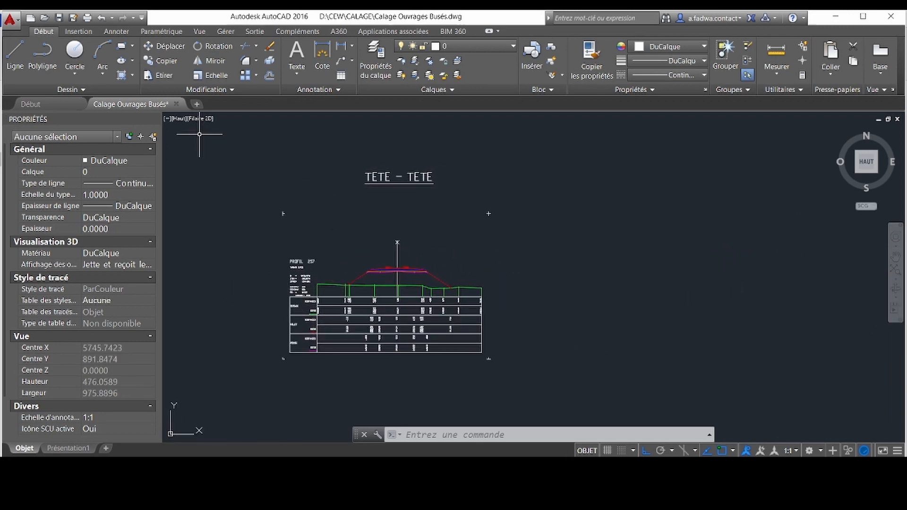
left_click(14, 52)
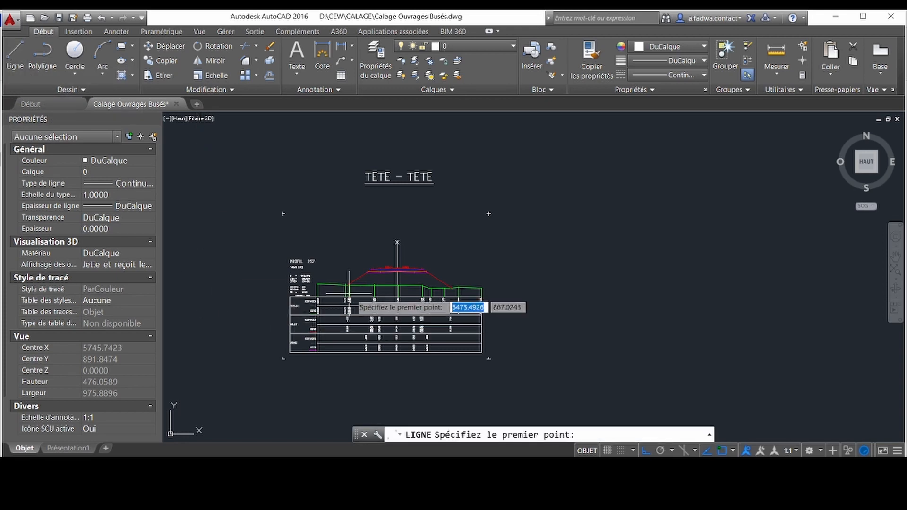
scroll(346, 289, "up", 5)
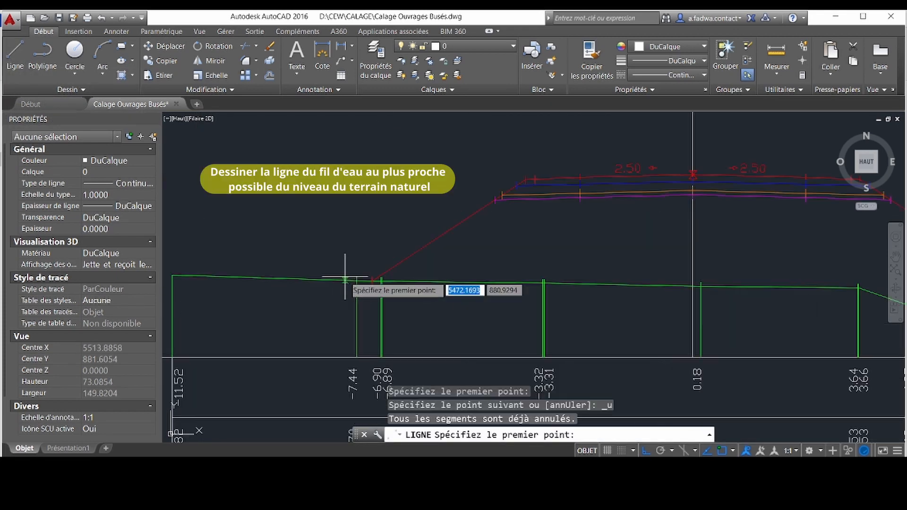
left_click(345, 275)
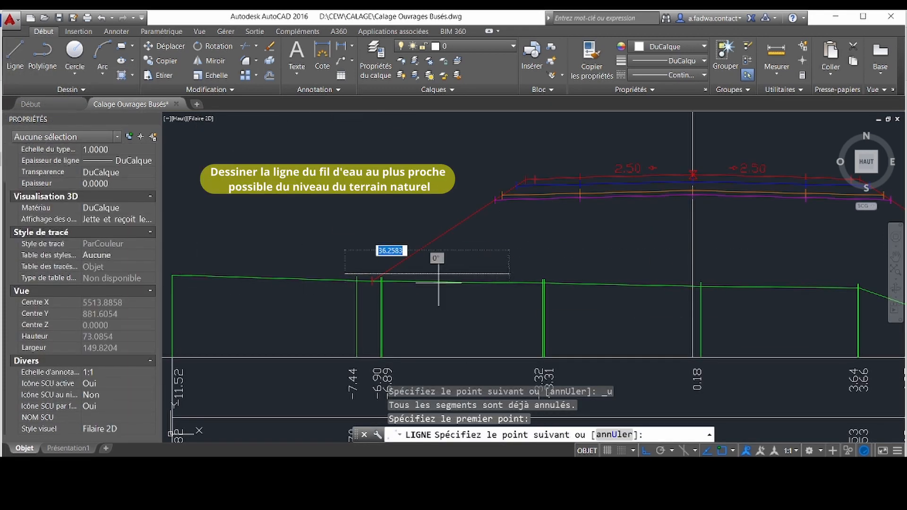
scroll(387, 275, "down", 4)
key("F8")
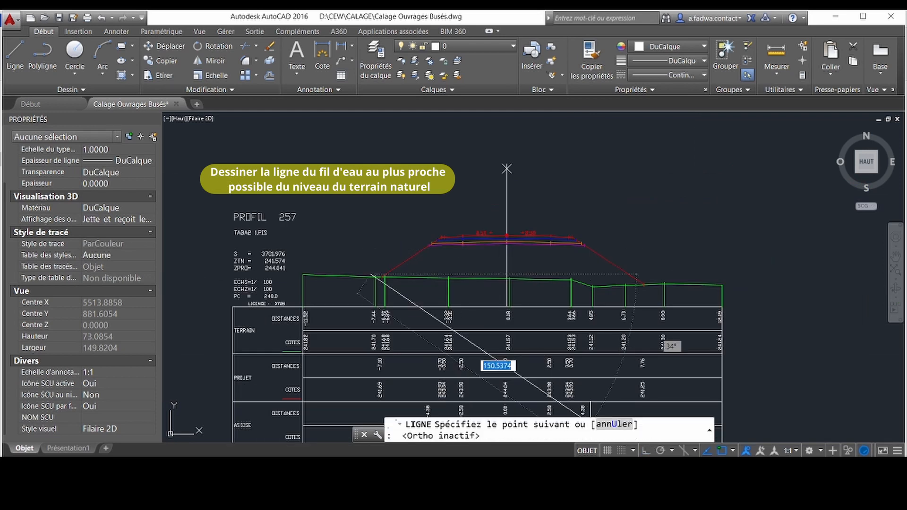
scroll(648, 283, "up", 2)
scroll(648, 283, "up", 3)
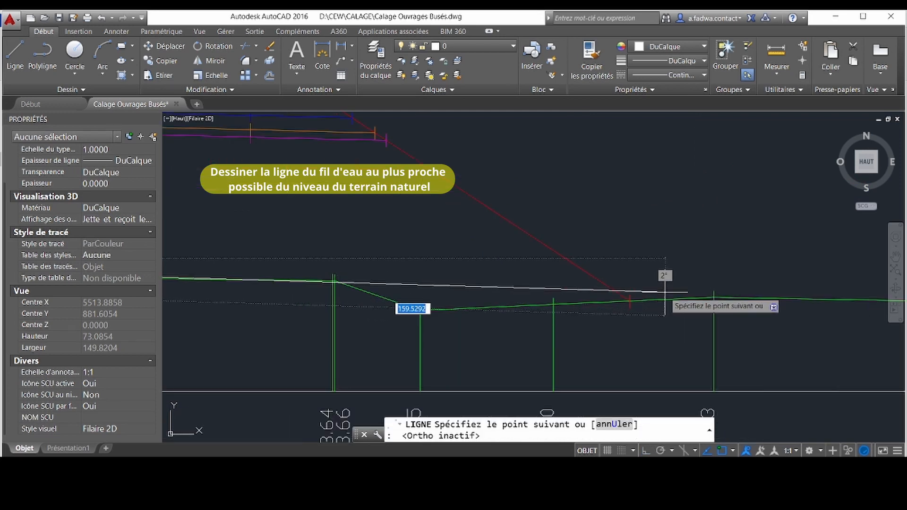
left_click(689, 299)
right_click(689, 297)
left_click(704, 298)
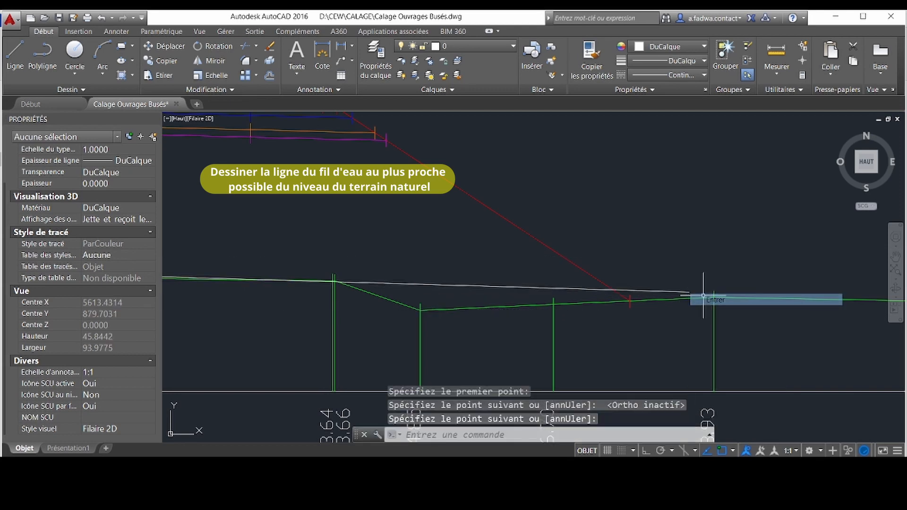
Load the CALB.VLX application from the LISP folder, allowing the unsigned file to run
scroll(690, 294, "down", 3)
scroll(689, 293, "down", 5)
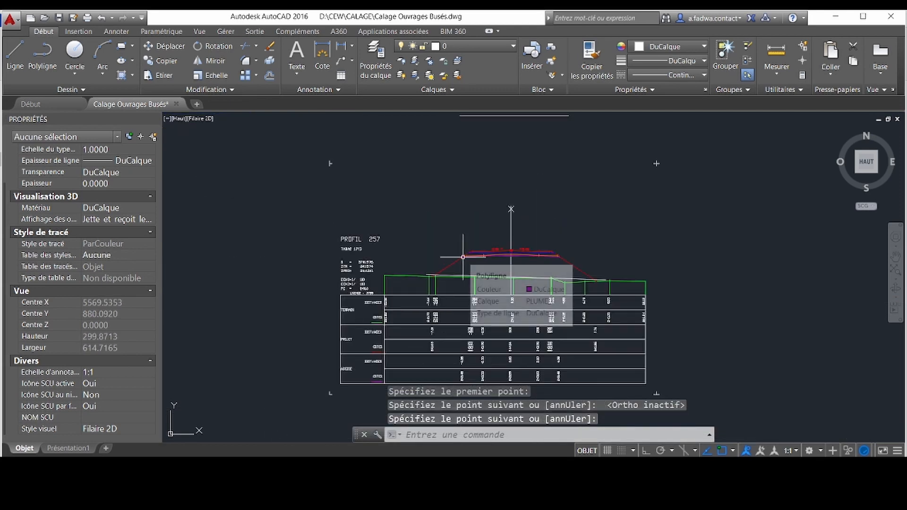
middle_click_drag(544, 283, 482, 288)
scroll(458, 276, "down", 2)
scroll(544, 267, "up", 2)
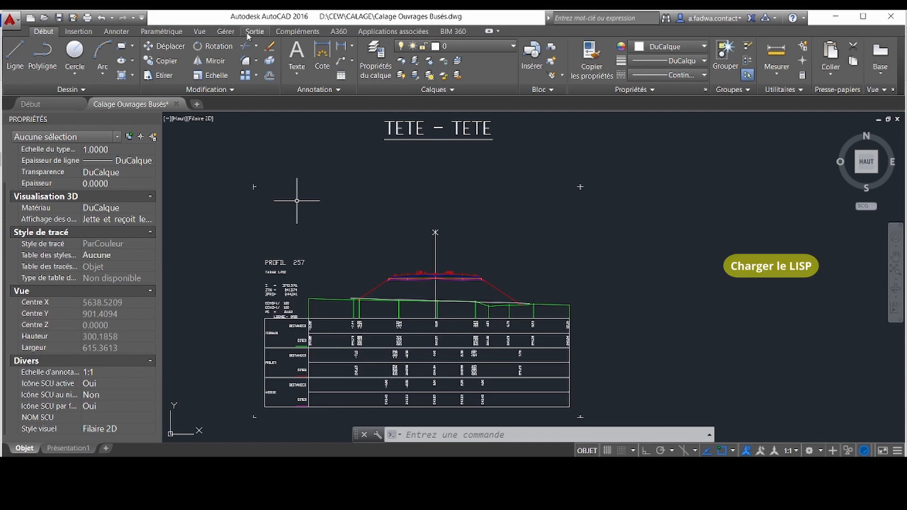
left_click(226, 32)
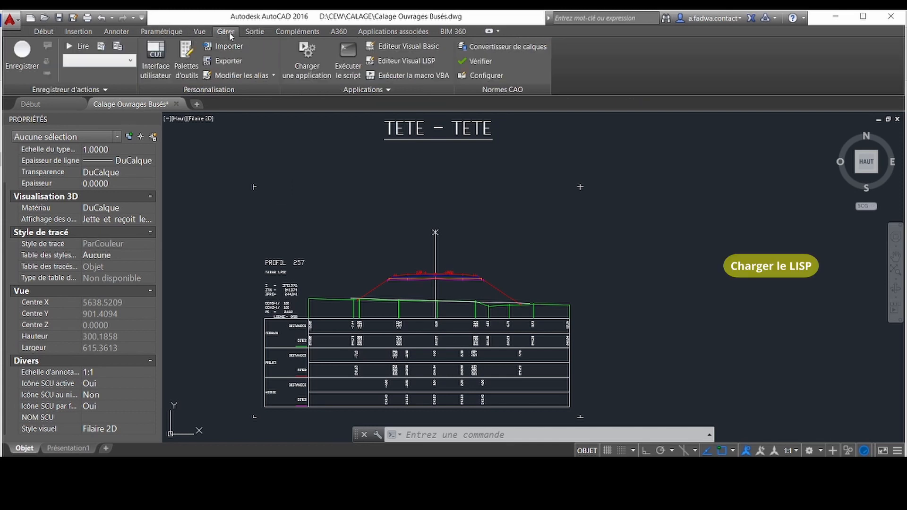
left_click(305, 75)
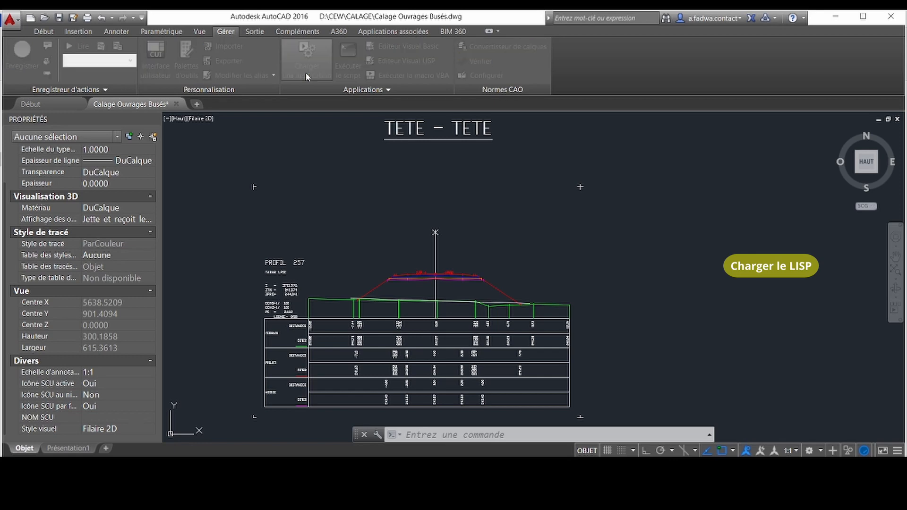
left_click(396, 142)
double_click(396, 142)
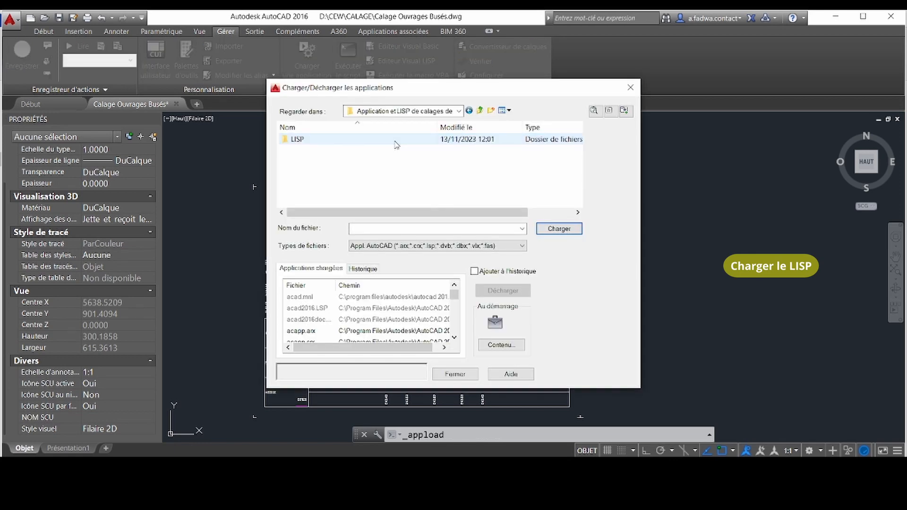
double_click(395, 140)
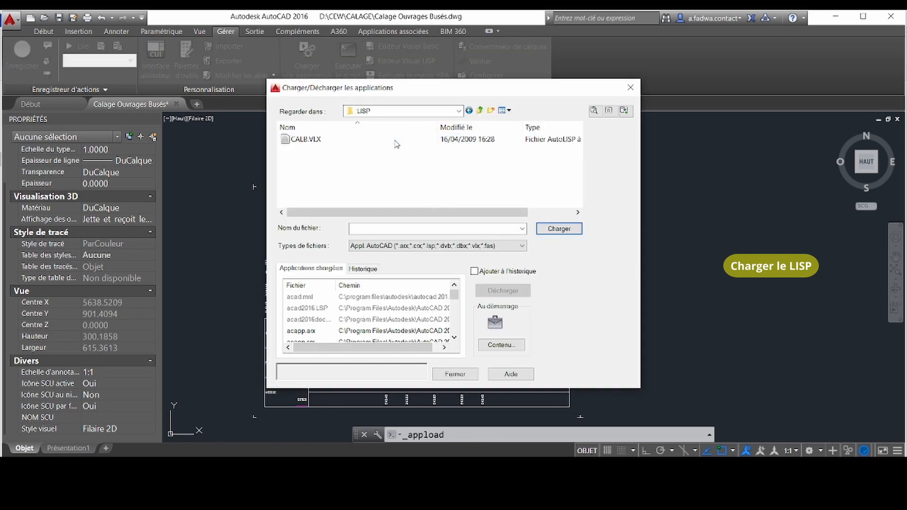
double_click(395, 140)
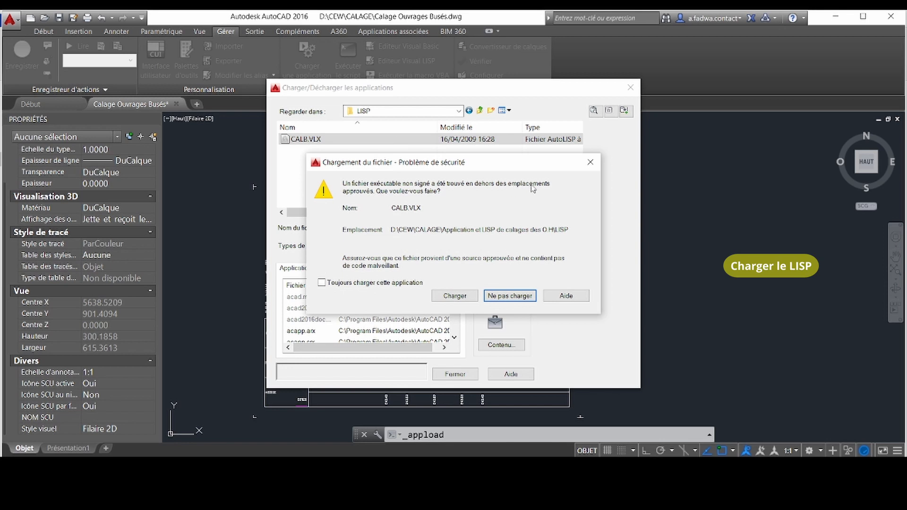
left_click(468, 298)
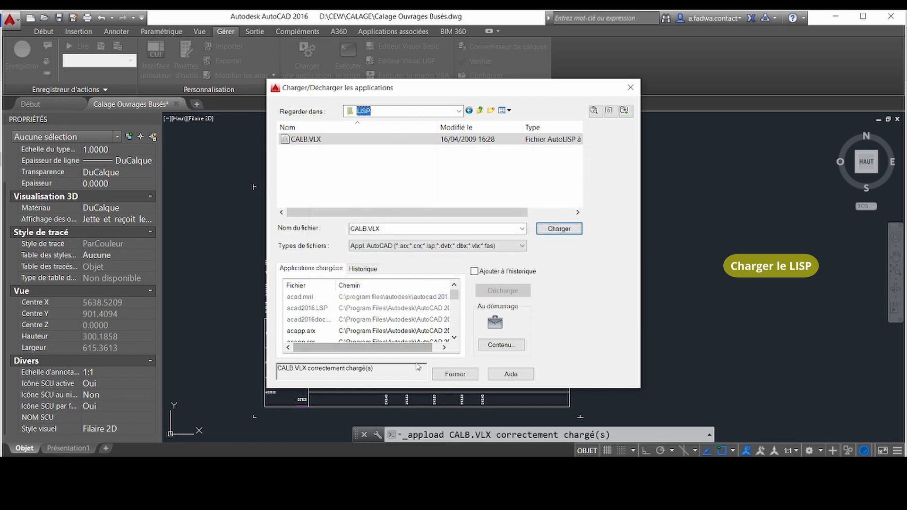
left_click(455, 374)
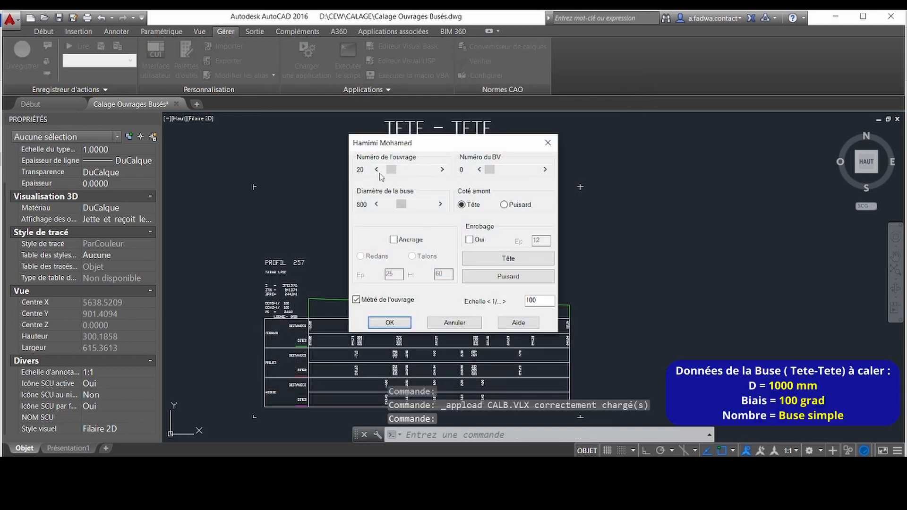
Configure culvert 1 for BV 1 with diameter 1000, upstream head and 12 encasement, accepting the head and sump characteristics at scale 1/100
left_click_drag(391, 169, 359, 175)
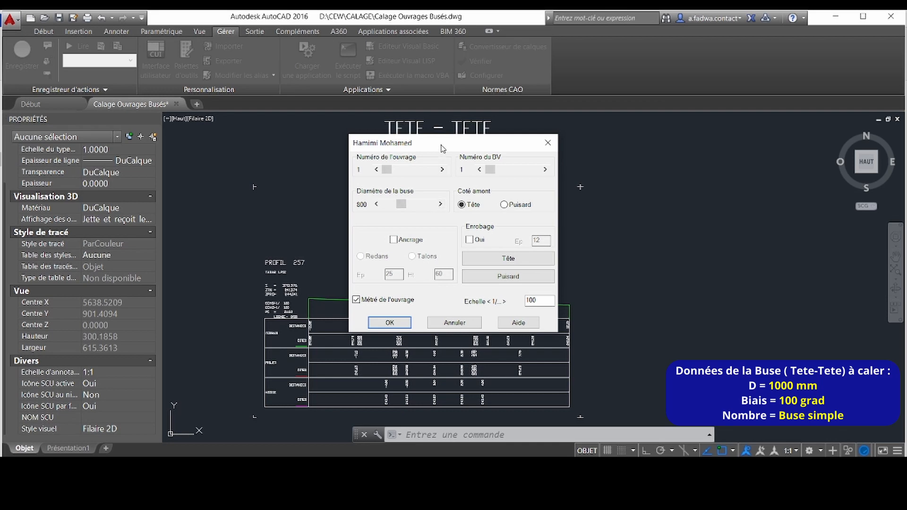
mouse_move(442, 149)
left_mouse_down()
mouse_move(602, 153)
mouse_move(654, 166)
mouse_move(629, 167)
left_mouse_up()
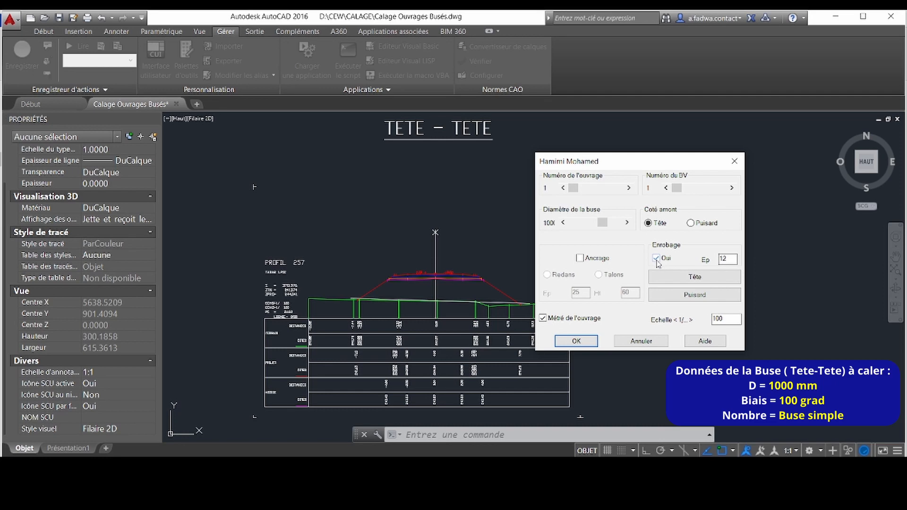
left_click(658, 280)
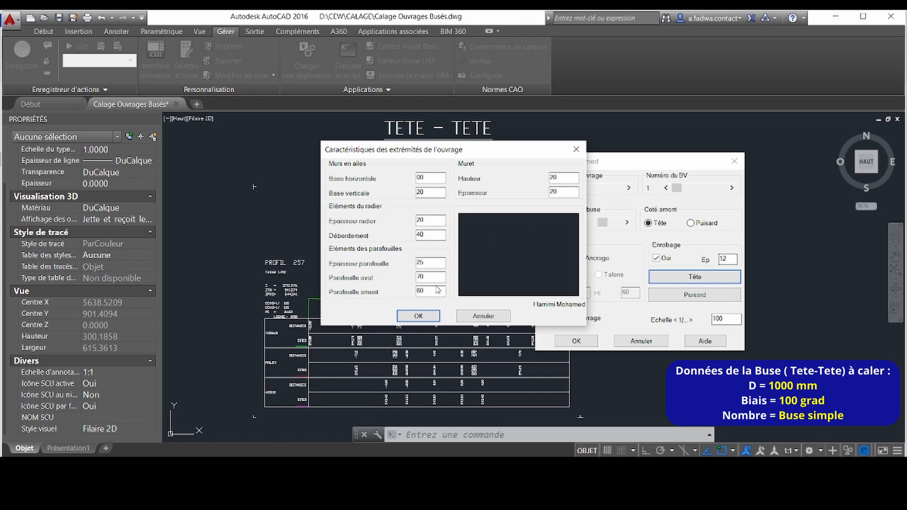
left_click(418, 316)
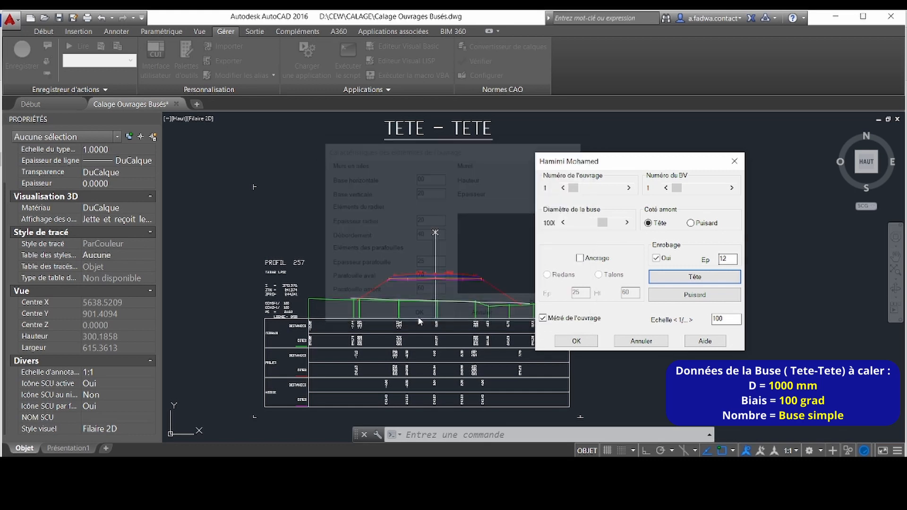
left_click(697, 300)
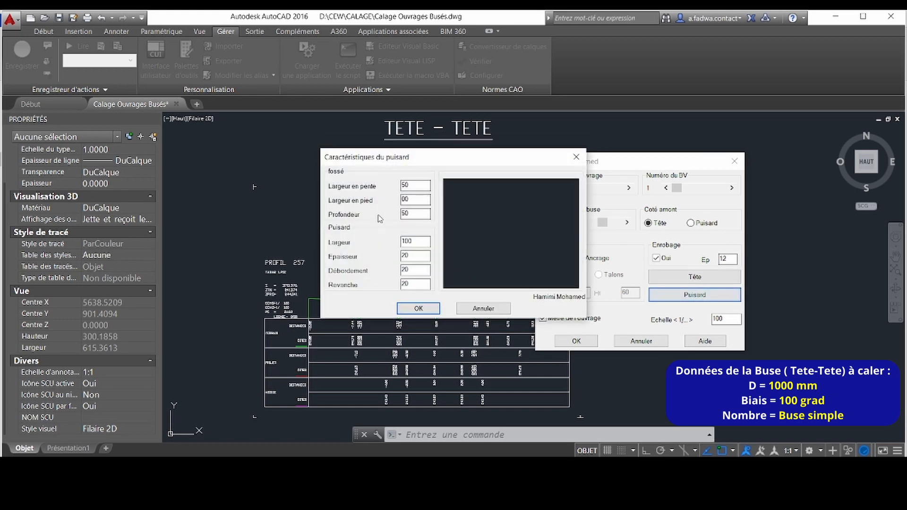
left_click(419, 309)
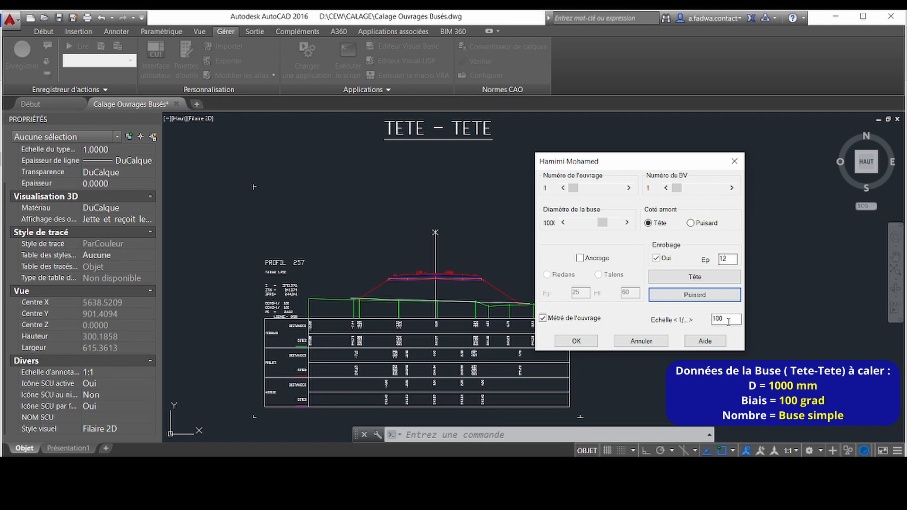
left_click(577, 342)
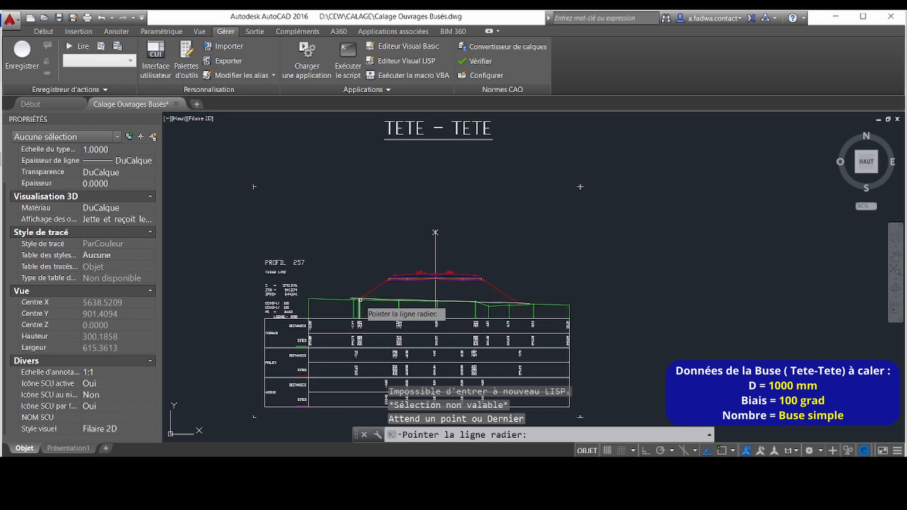
Pick the invert line, profile axis, natural ground line, and the pipe crown's intersections with the downstream and upstream embankment slopes
left_click(363, 299)
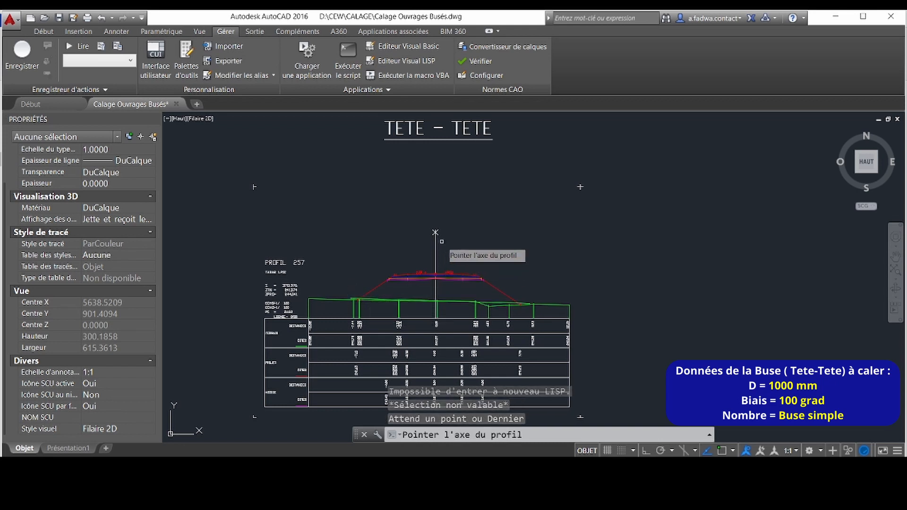
left_click(435, 250)
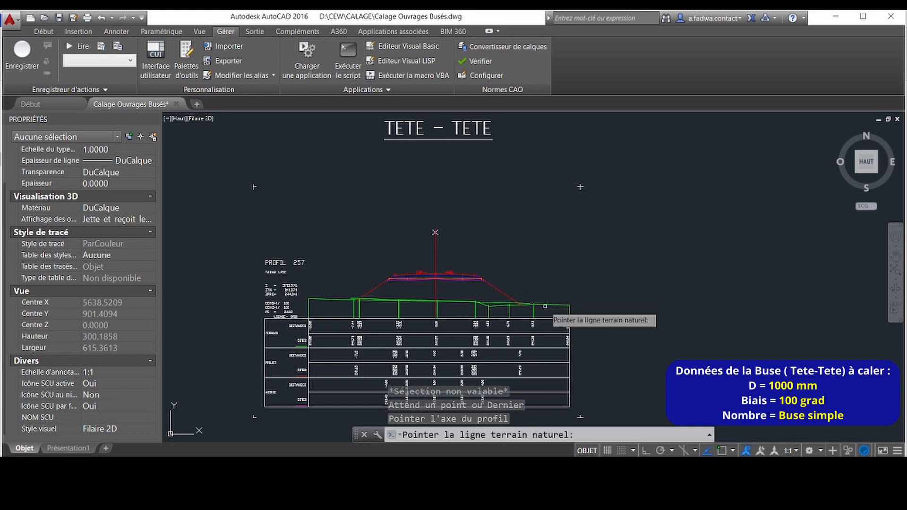
left_click(544, 304)
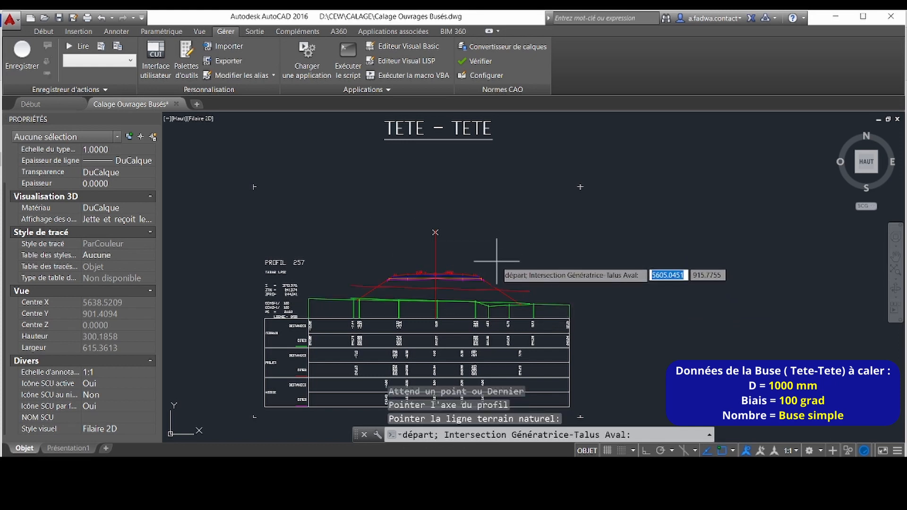
left_click(499, 290)
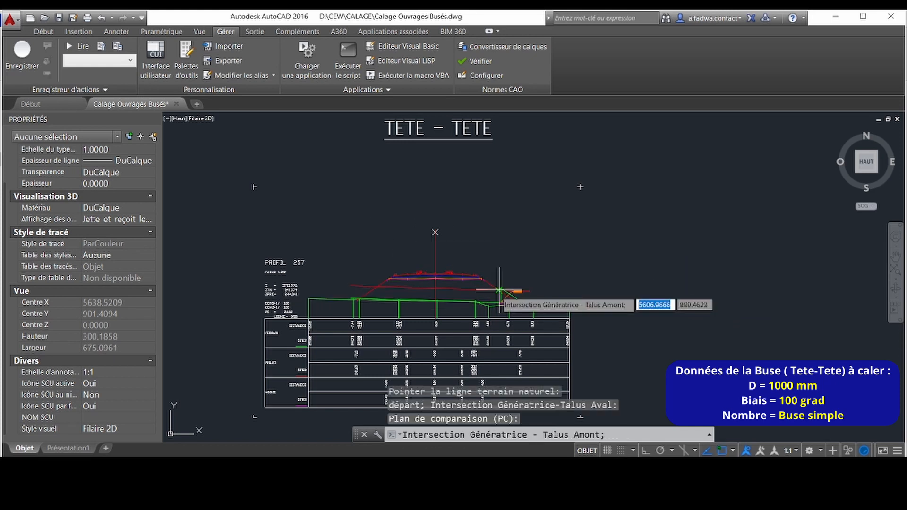
left_click(378, 293)
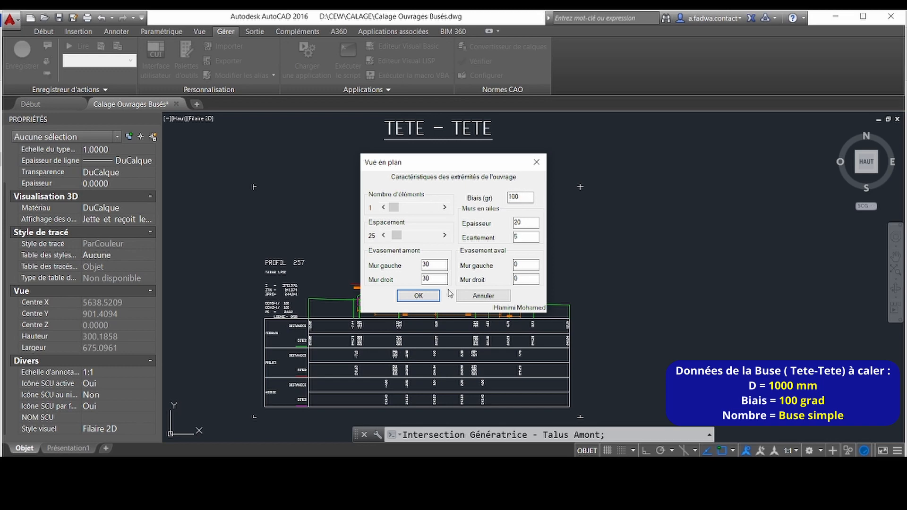
Accept the plan view settings with 1 element and 100 gr skew, dismiss the application loader, and select the project line
left_click(418, 295)
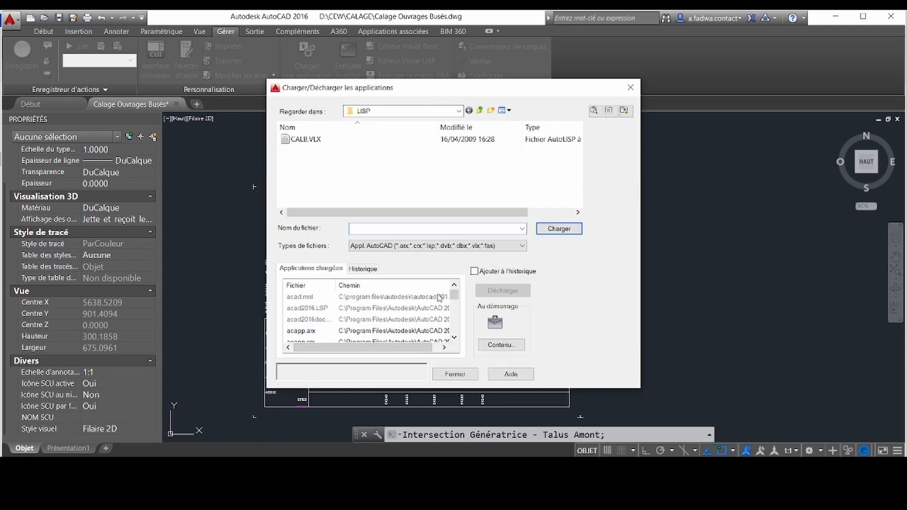
left_click(441, 375)
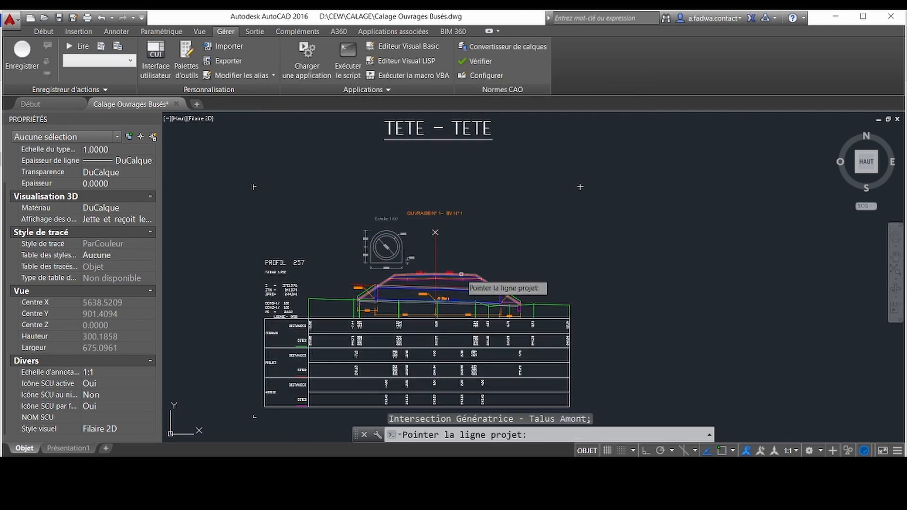
left_click(461, 274)
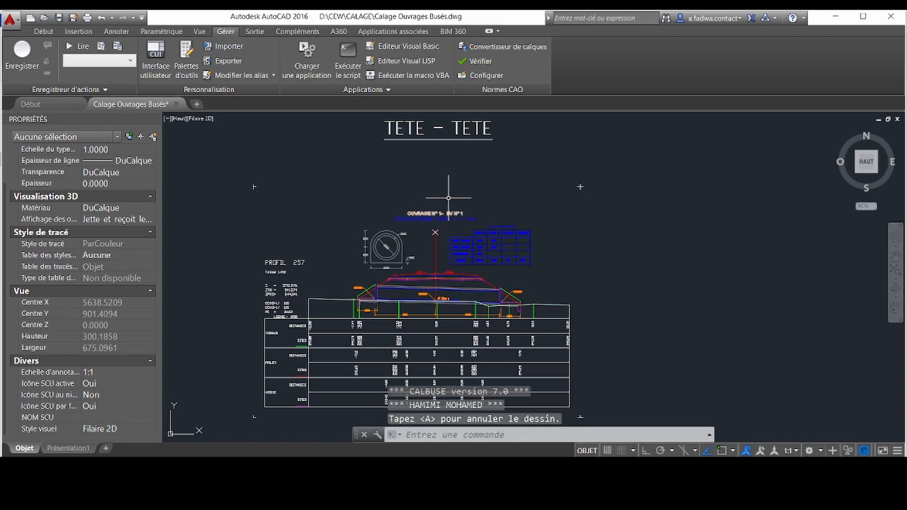
scroll(439, 279, "up", 5)
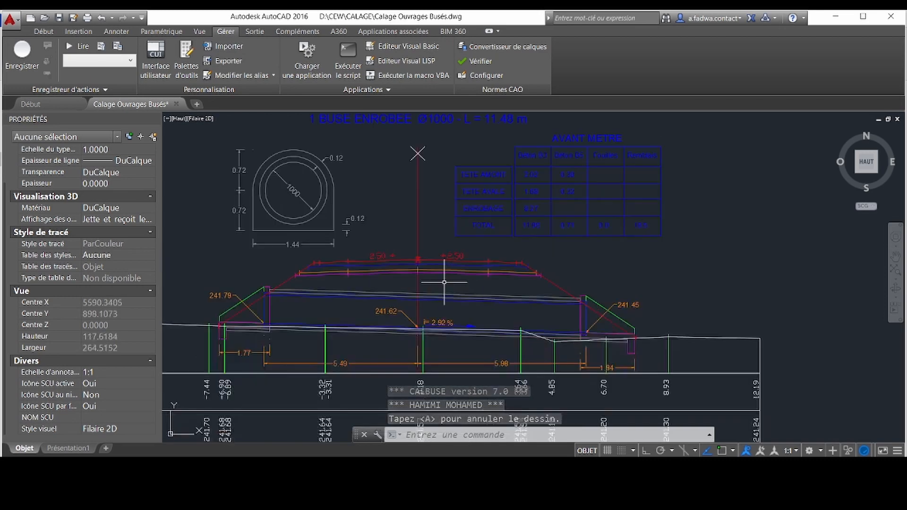
middle_click_drag(427, 256, 430, 248)
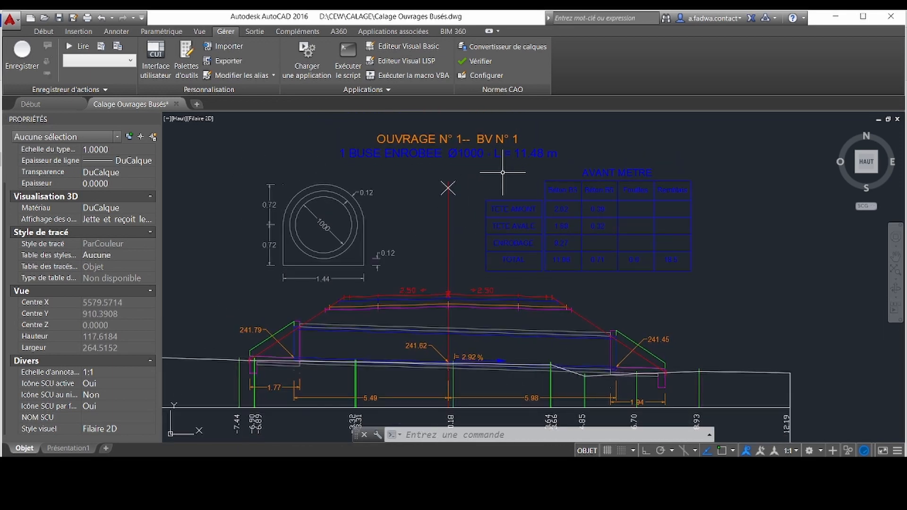
scroll(508, 182, "down", 2)
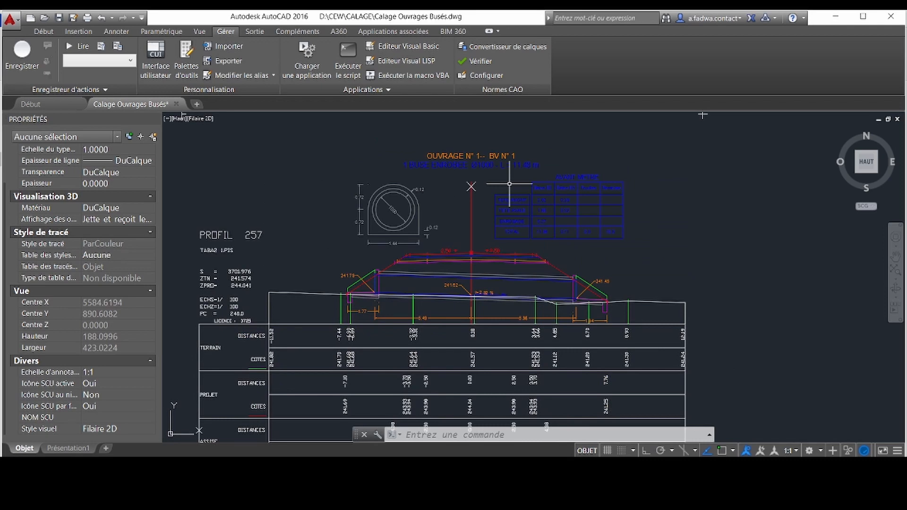
scroll(509, 184, "down", 6)
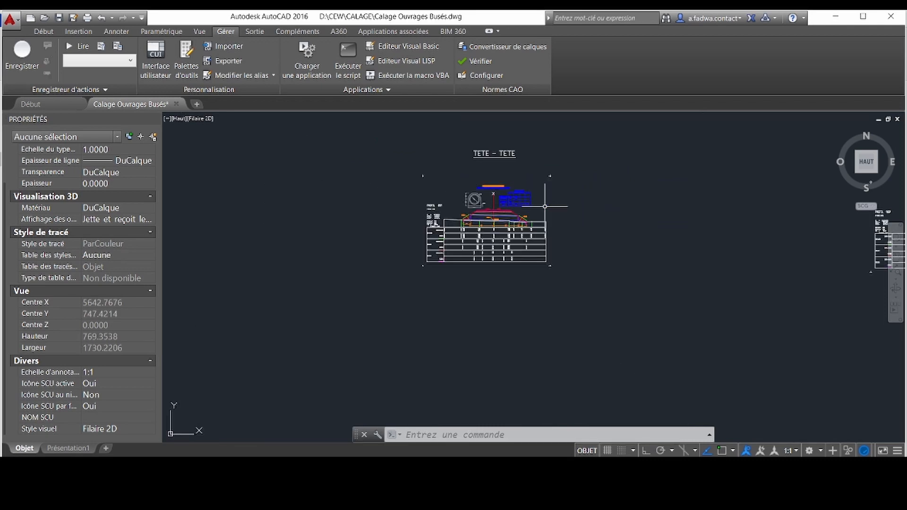
Draw an invert line about 134.5 units long on profile 569, from the upstream embankment foot to just beyond the downstream foot
middle_click_drag(578, 230, 421, 256)
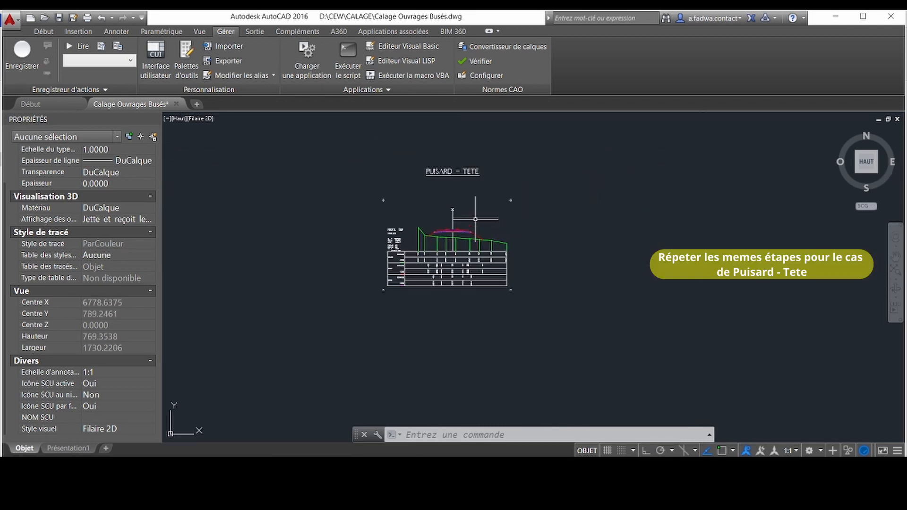
scroll(440, 232, "up", 3)
scroll(444, 246, "down", 1)
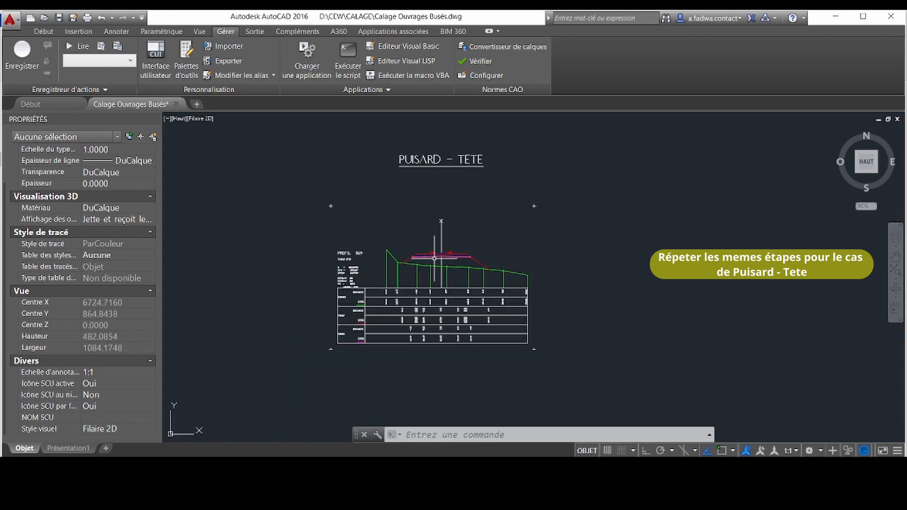
scroll(444, 245, "up", 1)
left_click(43, 31)
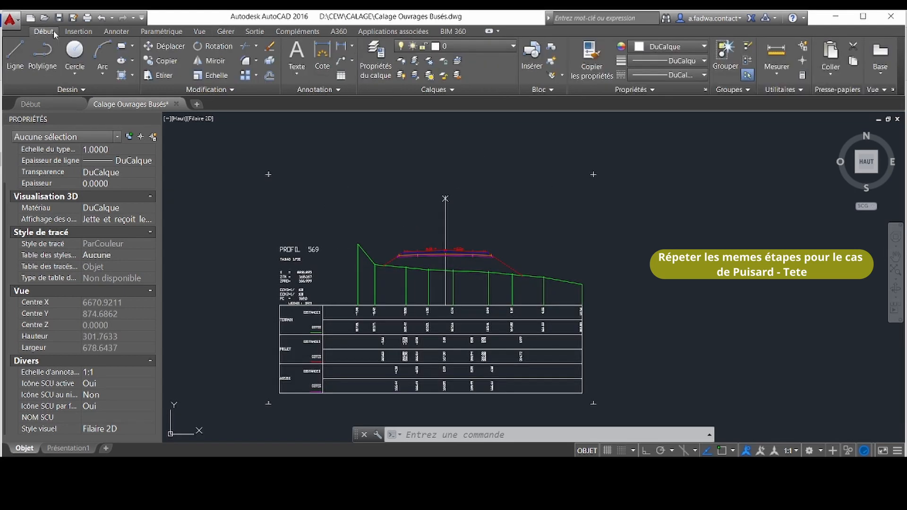
left_click(14, 59)
scroll(370, 263, "up", 7)
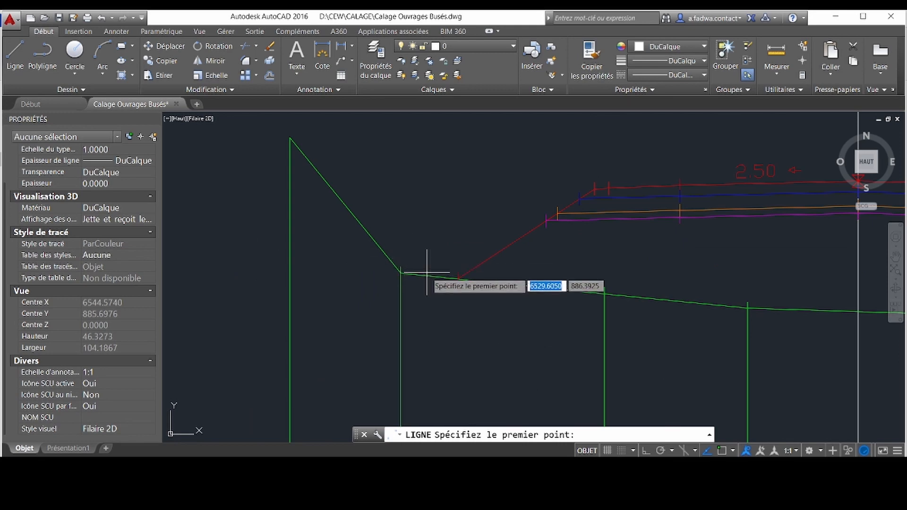
left_click(426, 273)
scroll(385, 261, "down", 4)
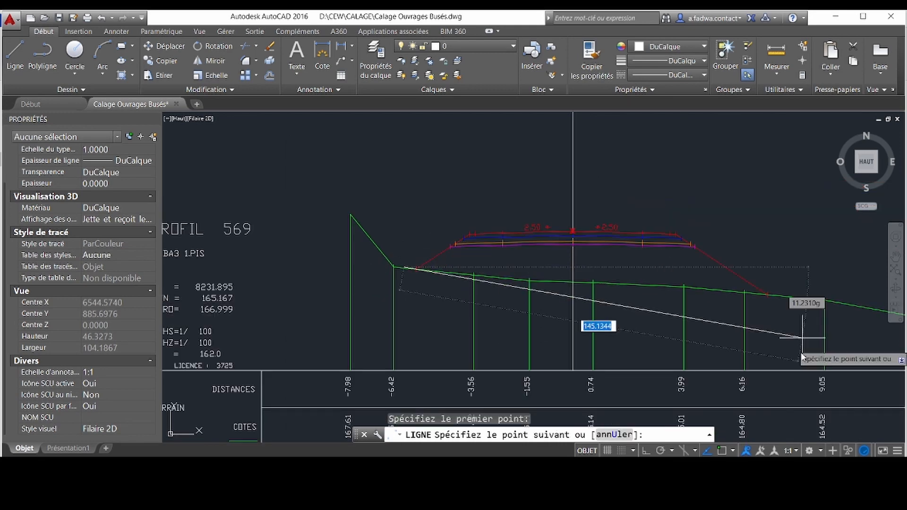
scroll(736, 307, "up", 3)
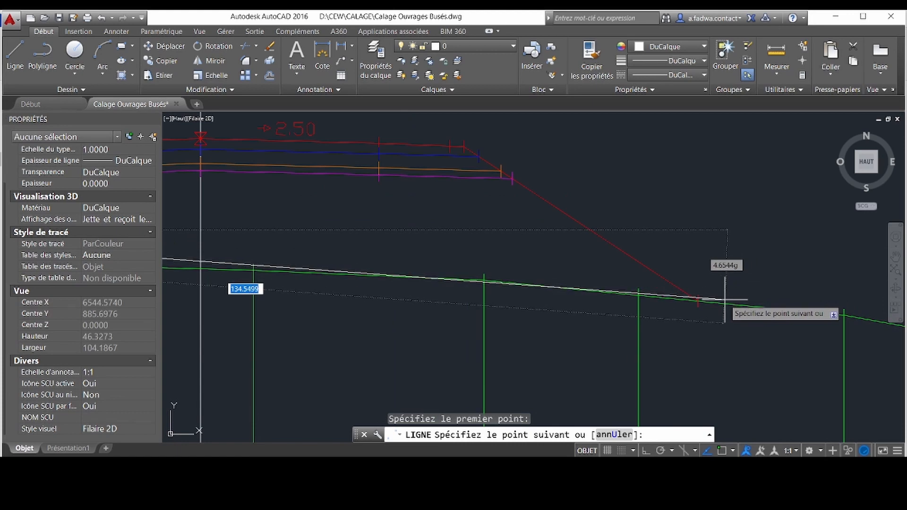
left_click(724, 303)
right_click(726, 303)
left_click(750, 307)
Lower the upstream end of profile 569's invert line by about 5.6 units, below the natural ground line
scroll(671, 285, "down", 5)
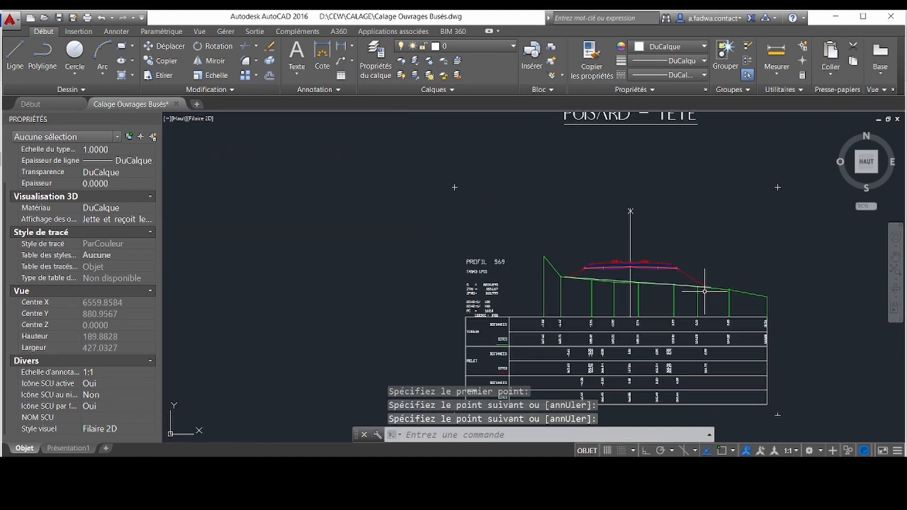
middle_click_drag(671, 285, 484, 262)
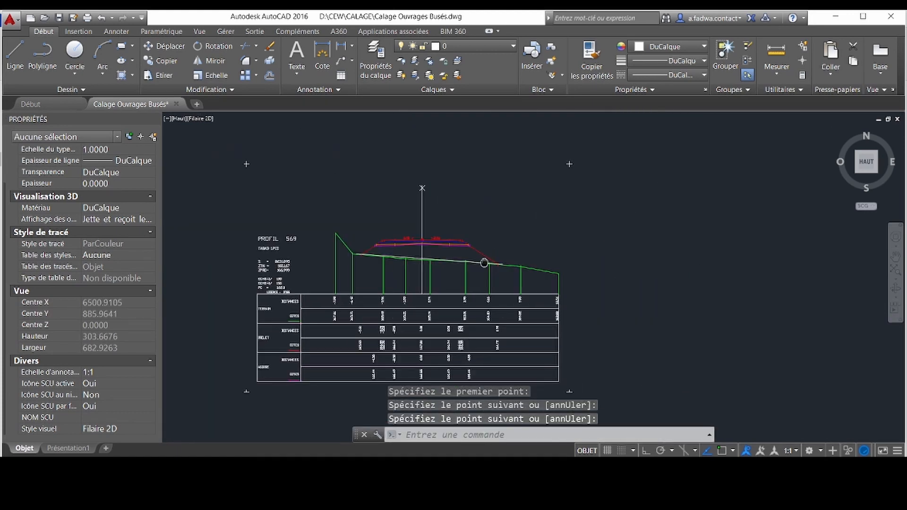
scroll(485, 263, "down", 2)
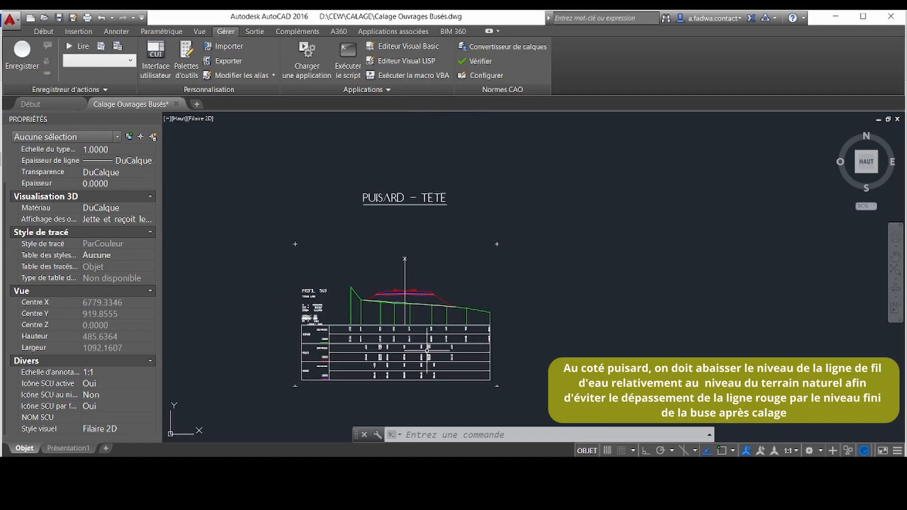
scroll(397, 342, "up", 4)
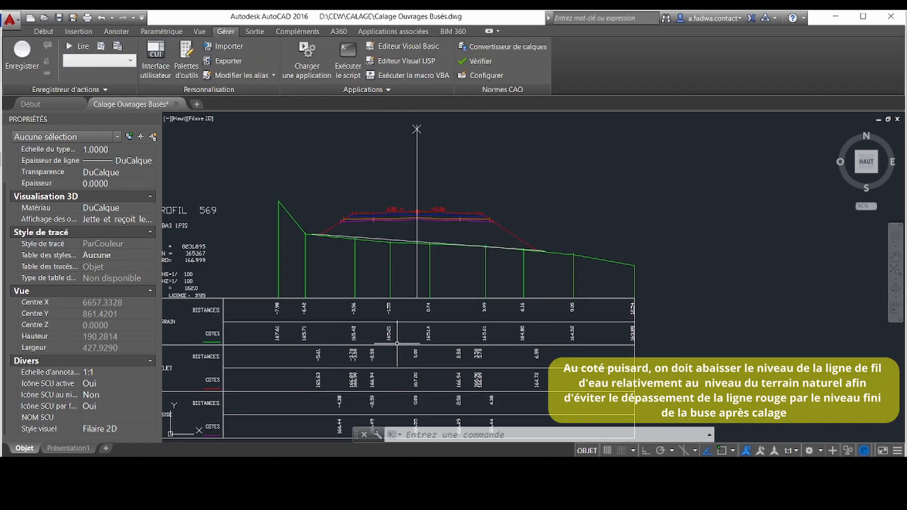
left_click(363, 237)
scroll(317, 209, "up", 2)
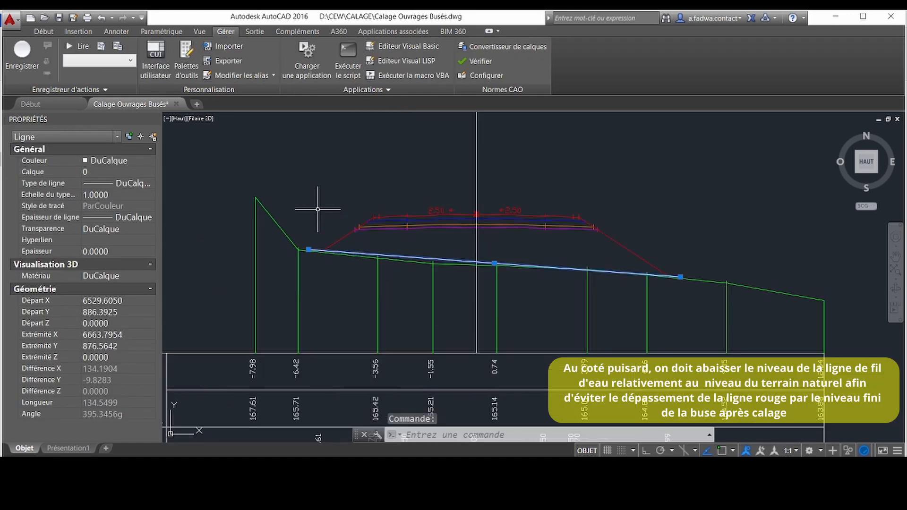
left_click(309, 249)
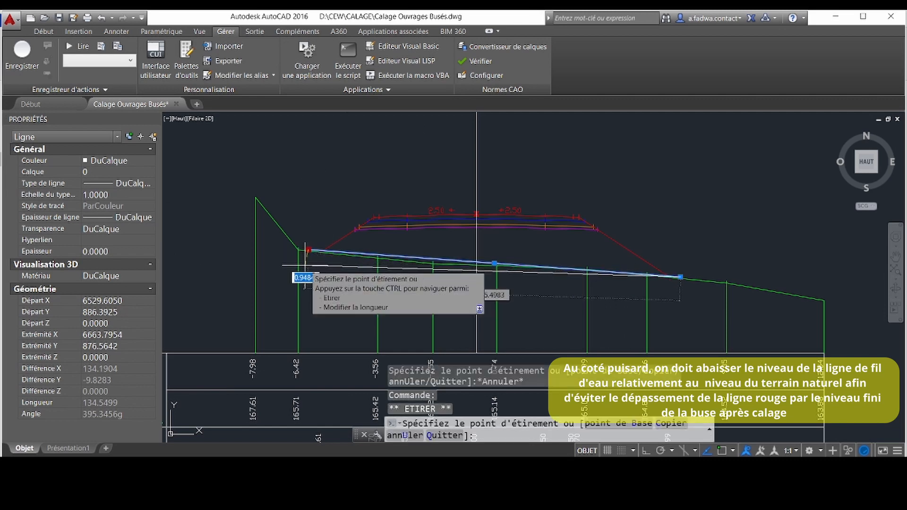
left_click(305, 265)
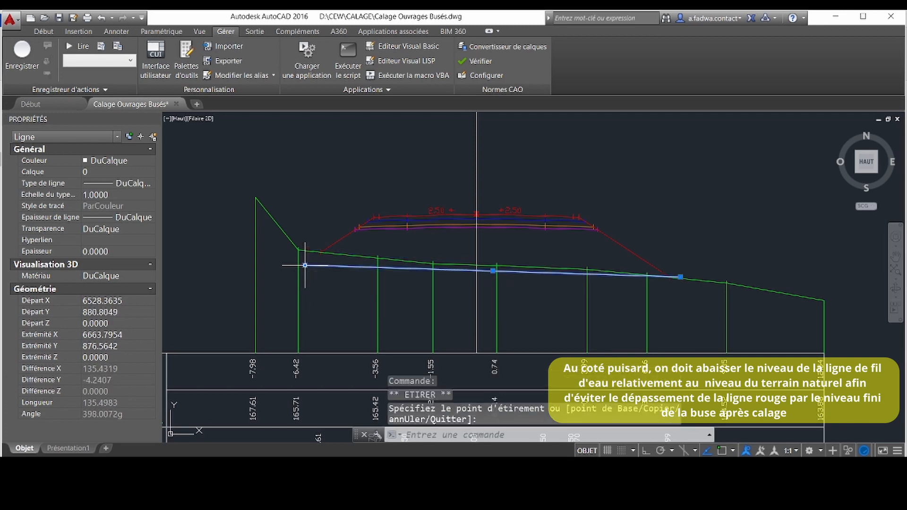
key("Escape")
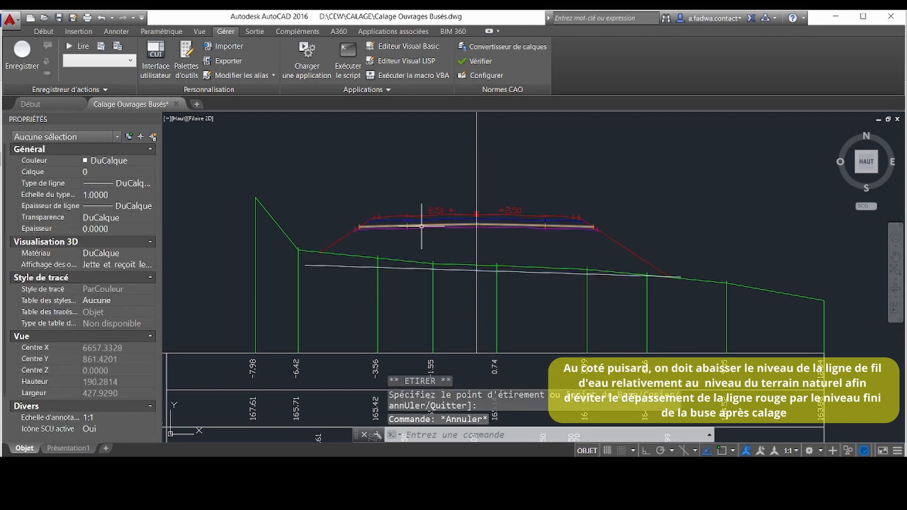
Load the CALB.VLX application from the LISP folder and dismiss the application loader
scroll(435, 246, "down", 3)
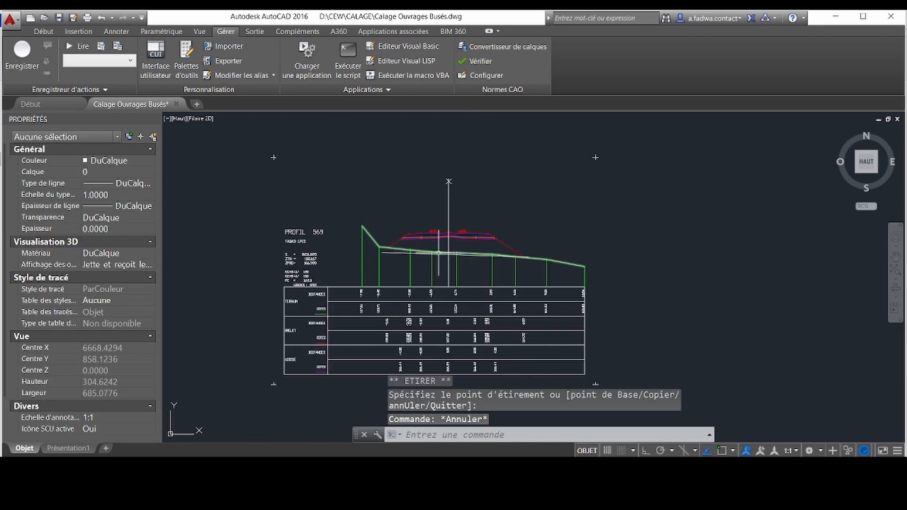
scroll(463, 251, "down", 3)
scroll(490, 251, "up", 3)
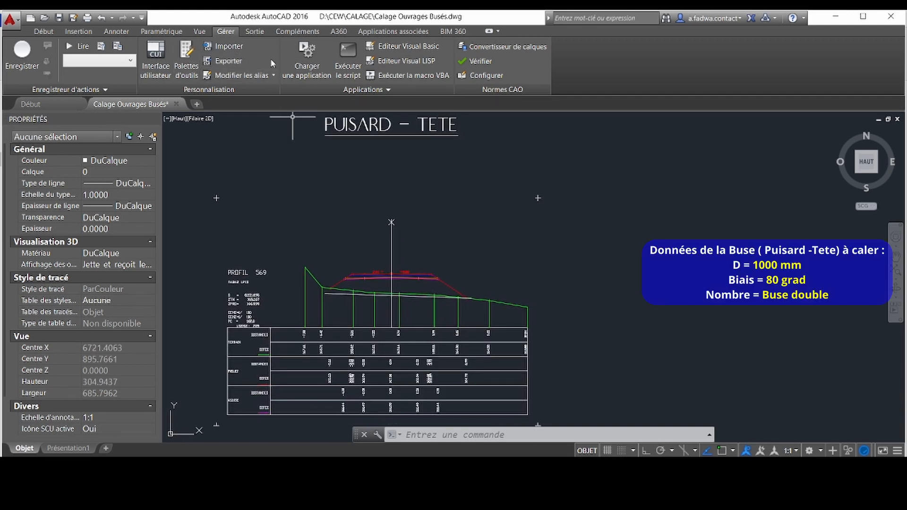
left_click(306, 63)
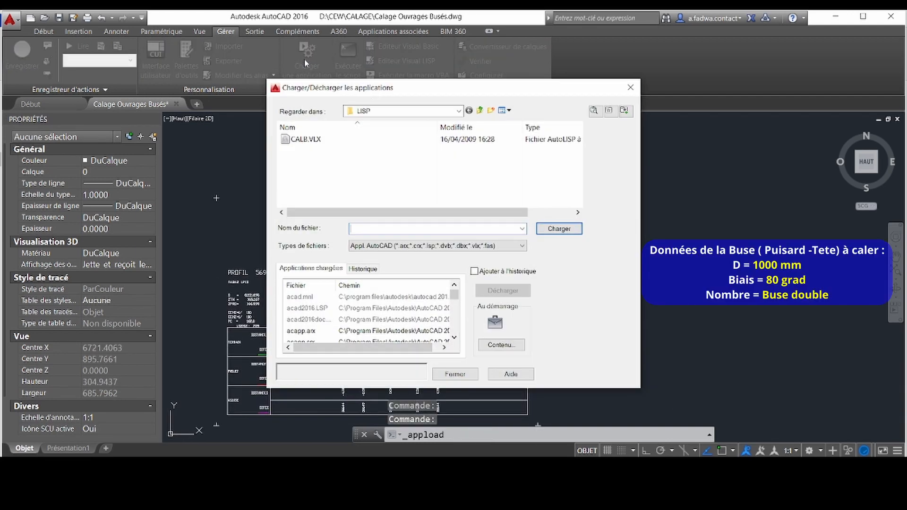
left_click(492, 140)
left_click(522, 145)
left_click(428, 141)
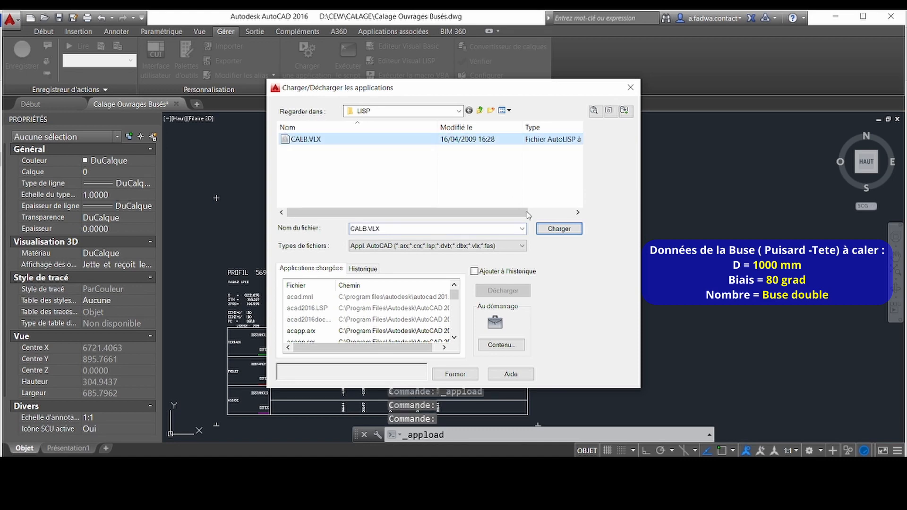
left_click(561, 229)
left_click(459, 375)
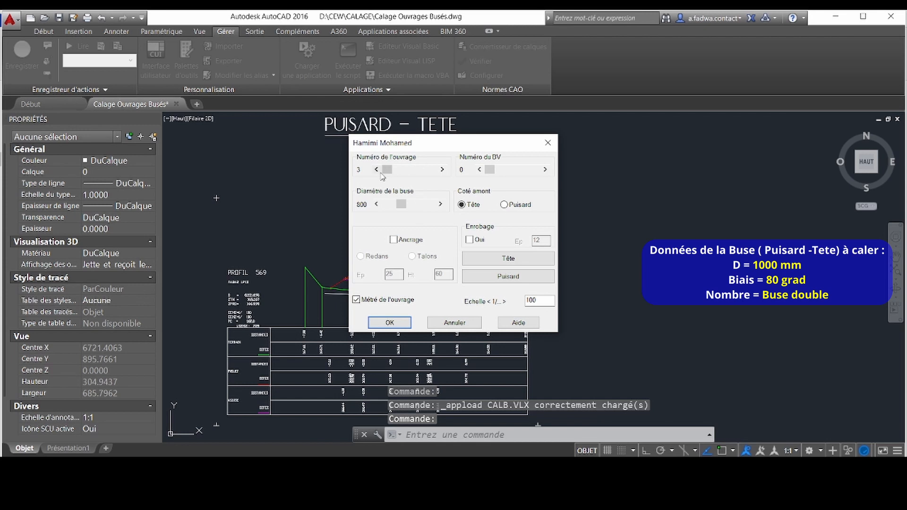
Configure culvert 2 for BV 2 with diameter 1000, upstream sump and 12 encasement, accepting the head and sump characteristics at scale 1/100
left_click(378, 170)
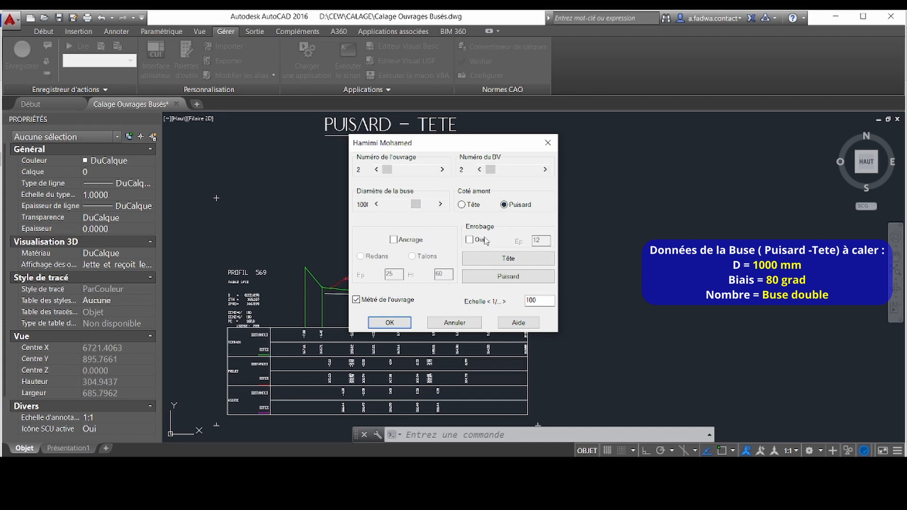
left_click(474, 261)
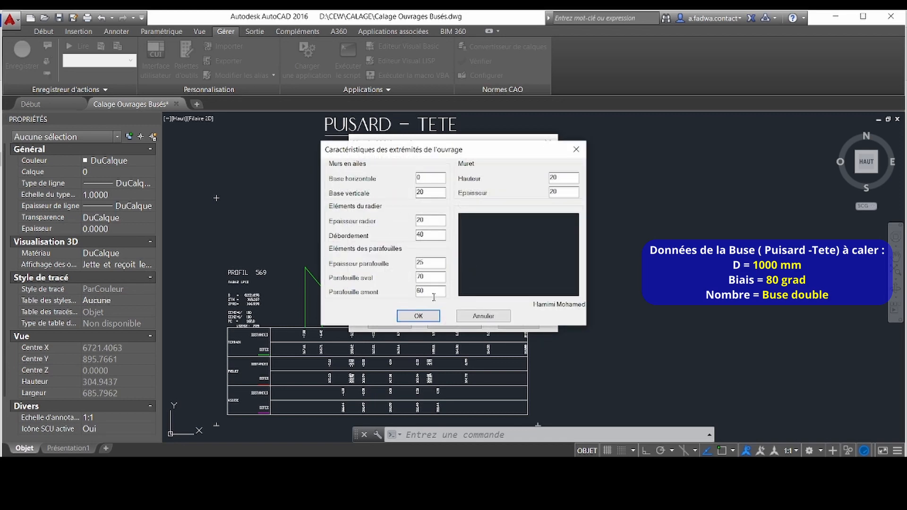
left_click(428, 314)
left_click(507, 276)
left_click(415, 308)
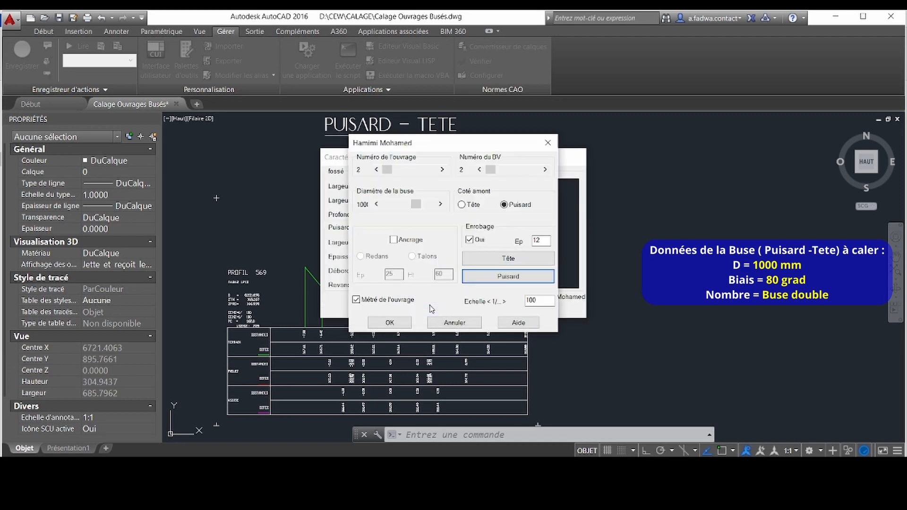
left_click(390, 322)
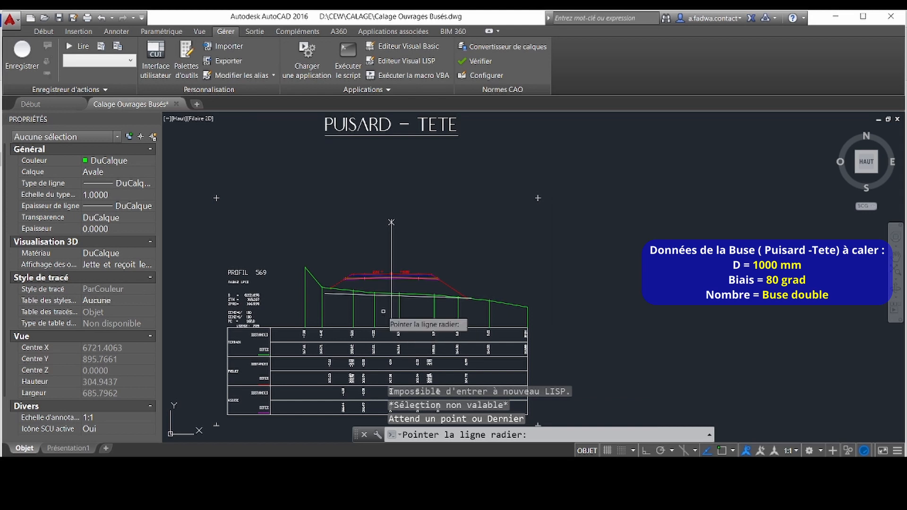
Pick profile 569's invert line, axis and natural ground line, plus the pipe crown's intersections with the downstream and upstream embankment slopes
left_click(377, 295)
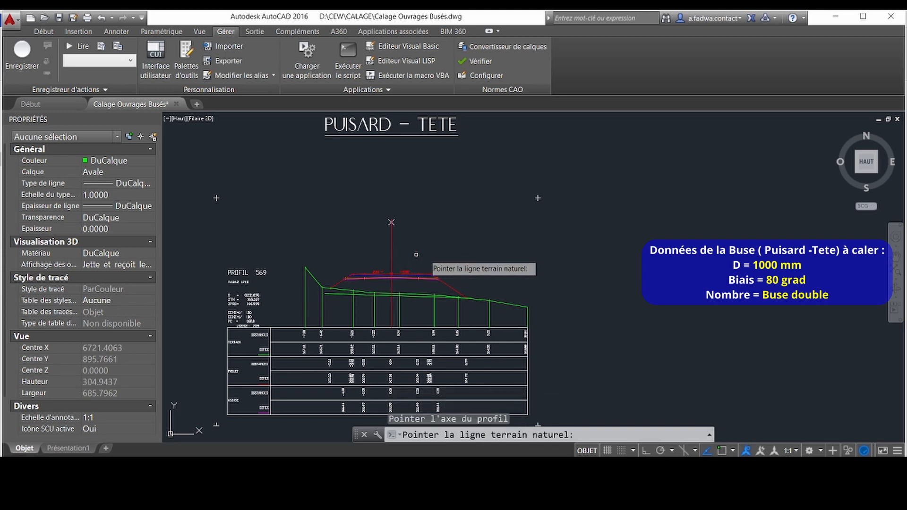
left_click(507, 301)
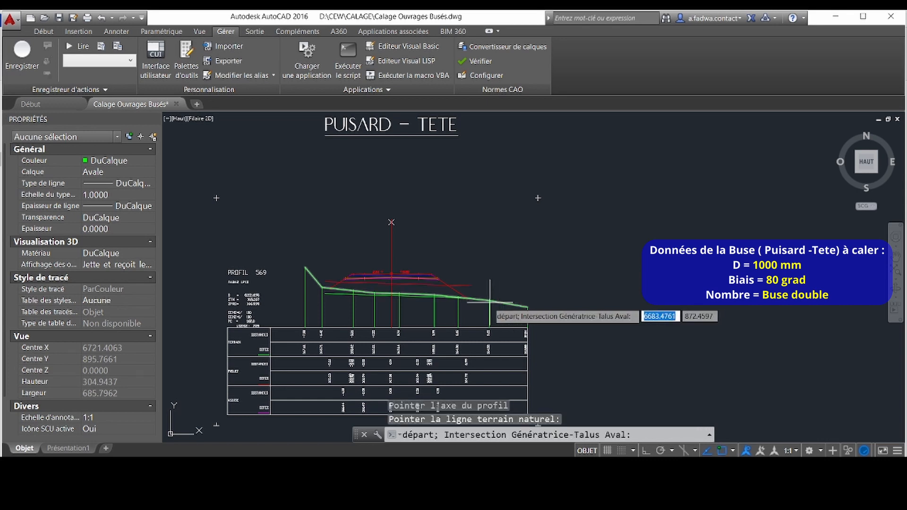
left_click(452, 291)
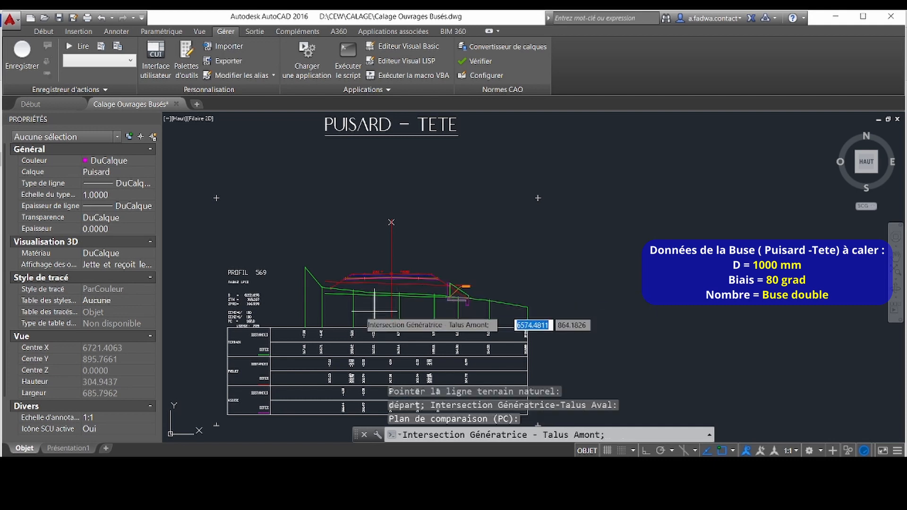
left_click(340, 282)
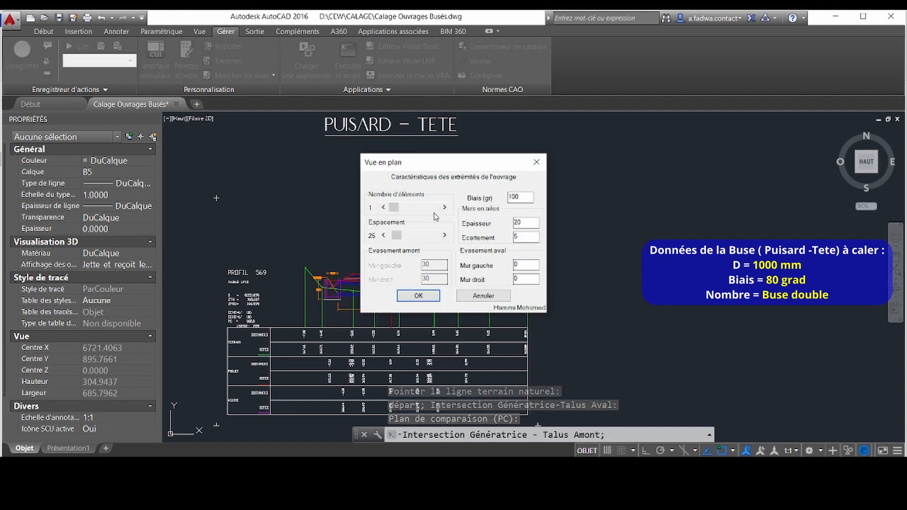
Set the plan view to 2 elements with 80 gr skew, dismiss the application loader, and select the project line
left_click(444, 208)
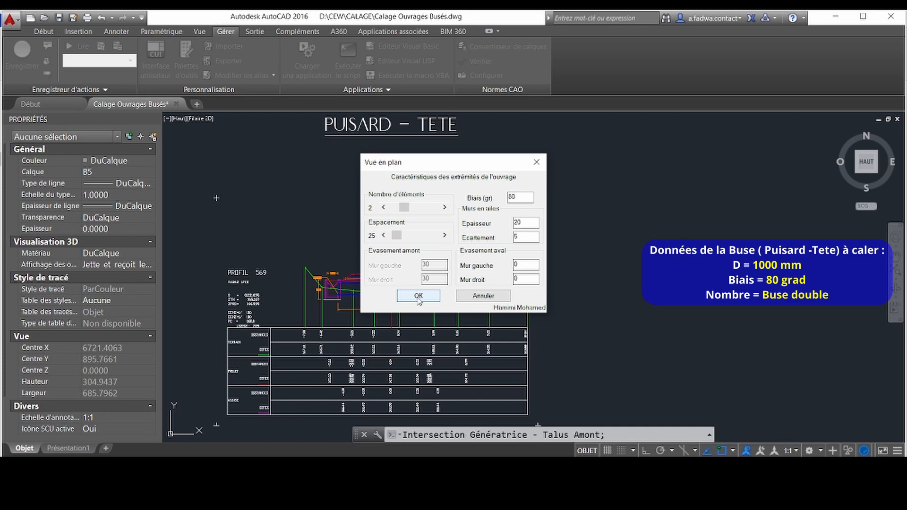
left_click(419, 300)
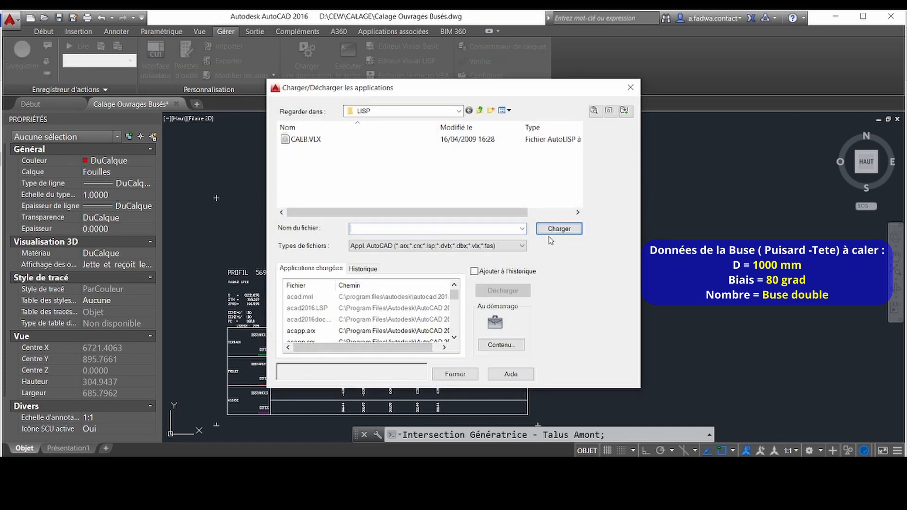
left_click(455, 374)
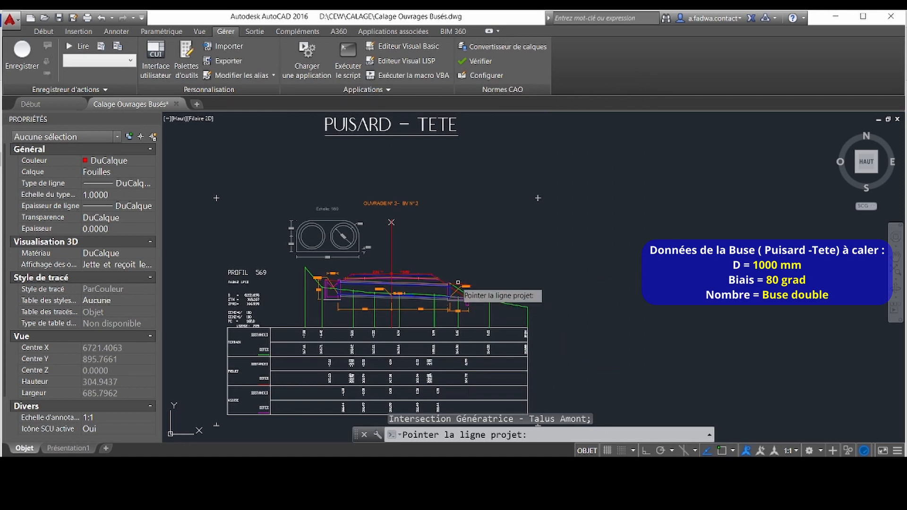
left_click(424, 274)
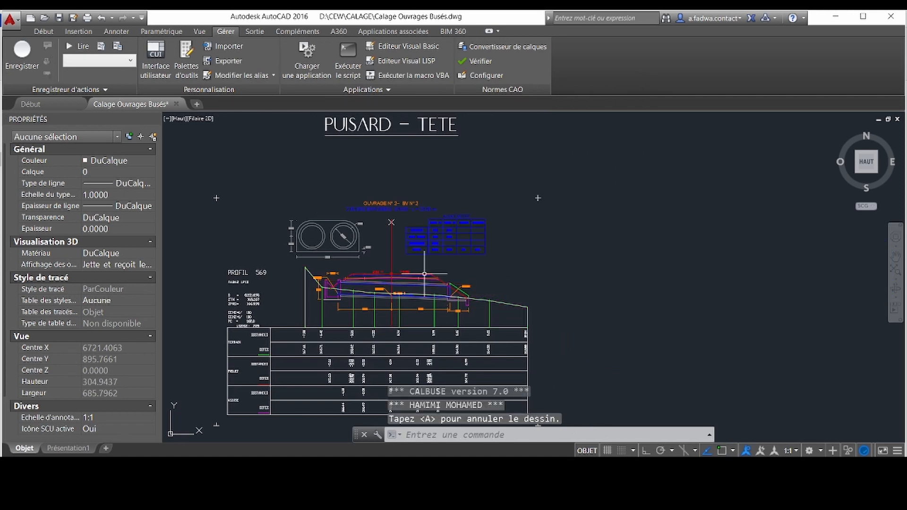
Examine the slope value along the invert of the double culvert on profile 569
scroll(359, 260, "up", 4)
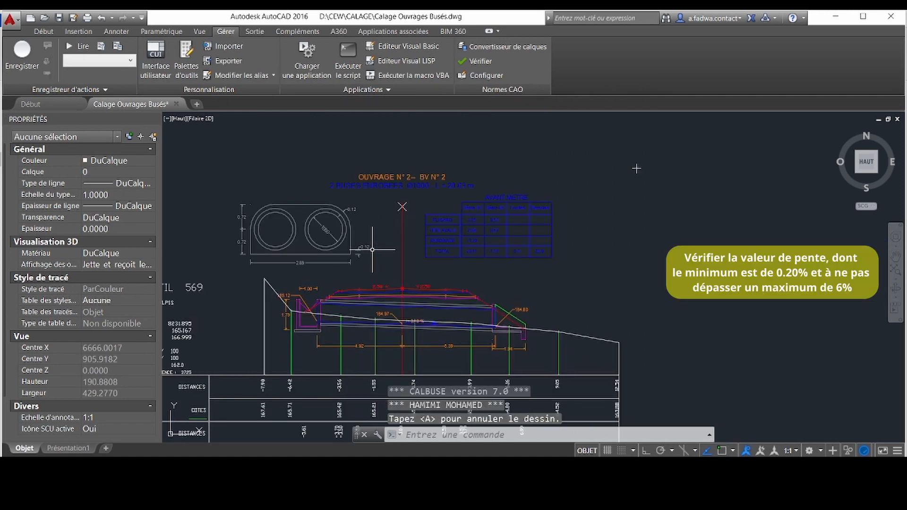
scroll(351, 271, "down", 2)
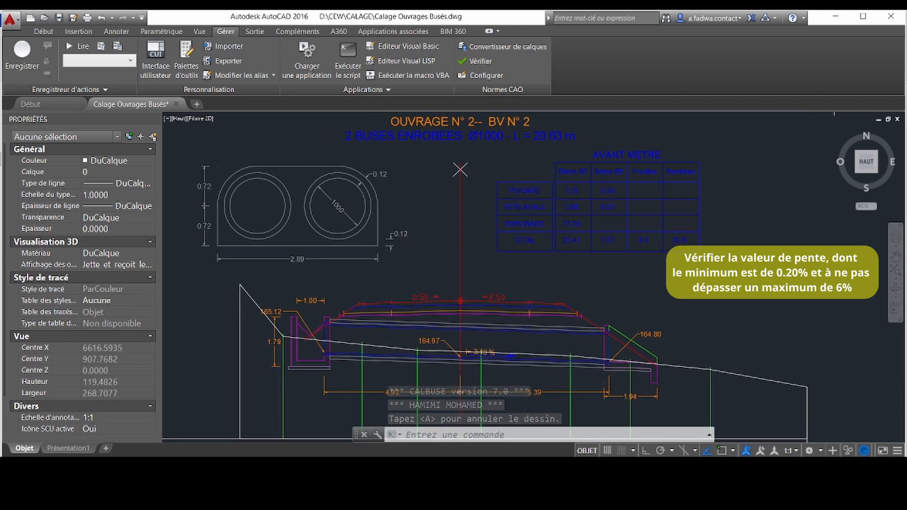
scroll(420, 315, "up", 4)
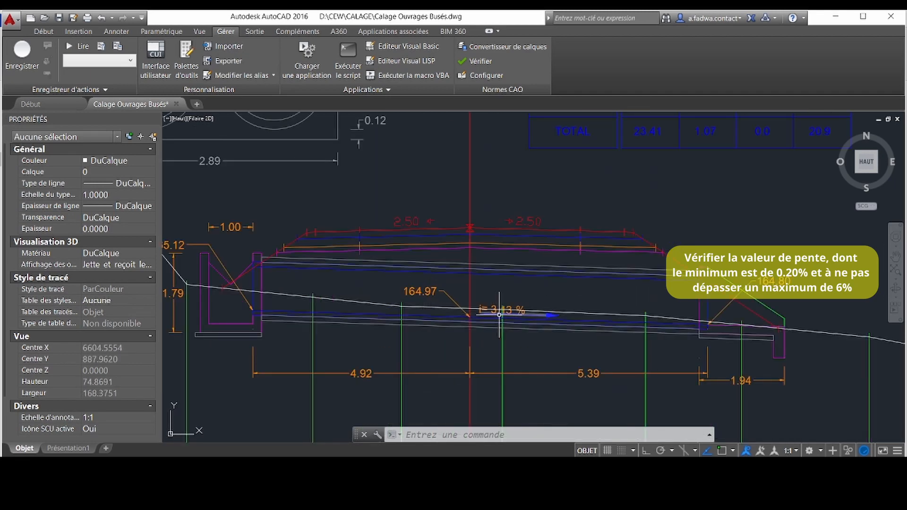
scroll(530, 311, "down", 6)
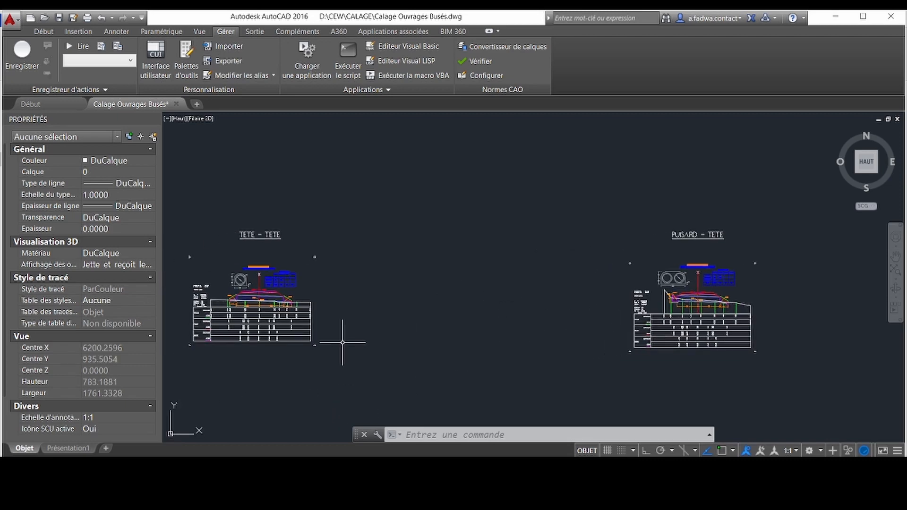
Draw a vertical reference line on profile 257 from the upstream end of the natural ground down to the table's upper edge
scroll(342, 342, "up", 2)
scroll(359, 341, "down", 2)
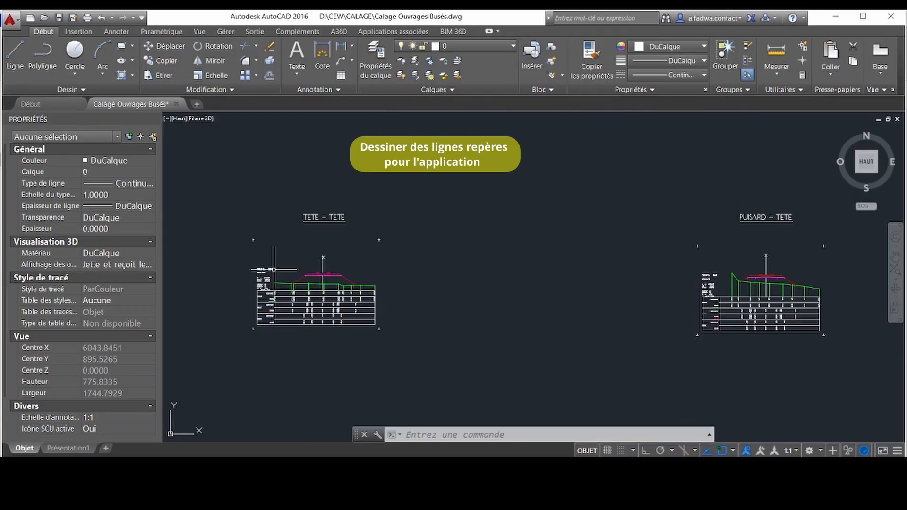
scroll(274, 270, "up", 5)
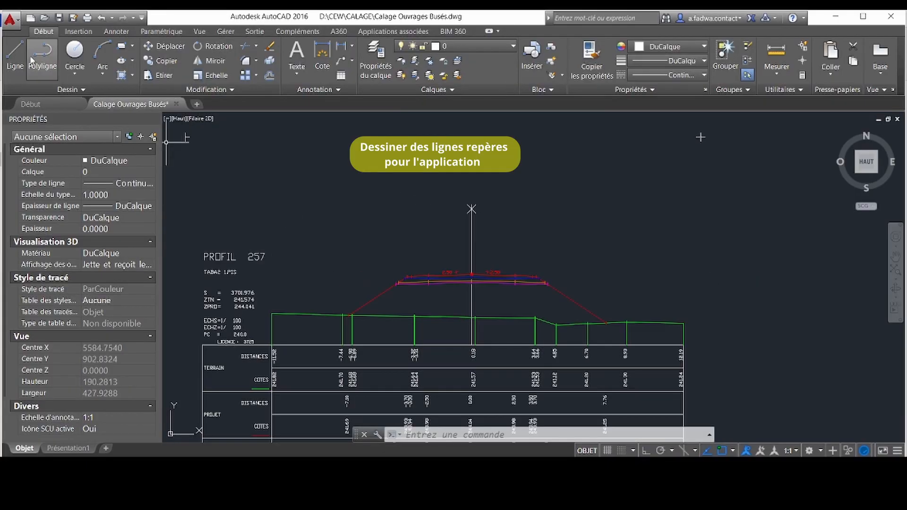
left_click(15, 51)
scroll(293, 281, "up", 4)
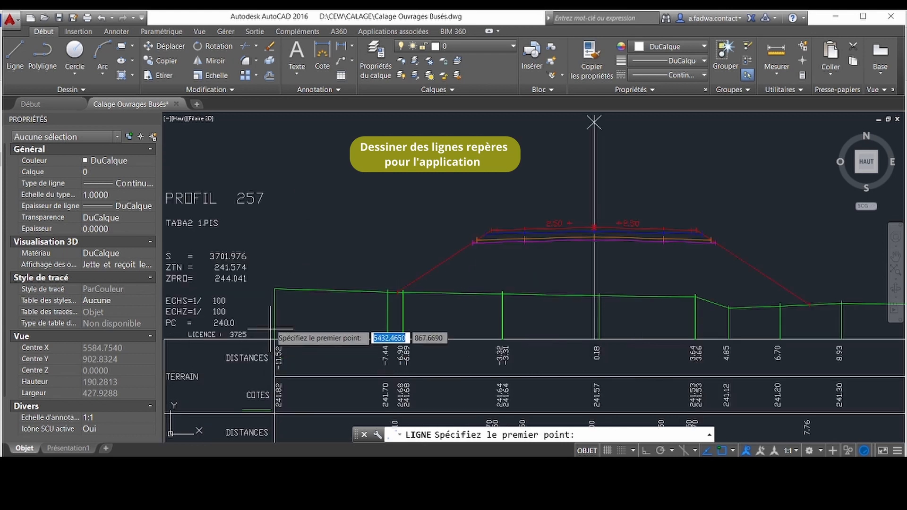
left_click(275, 289)
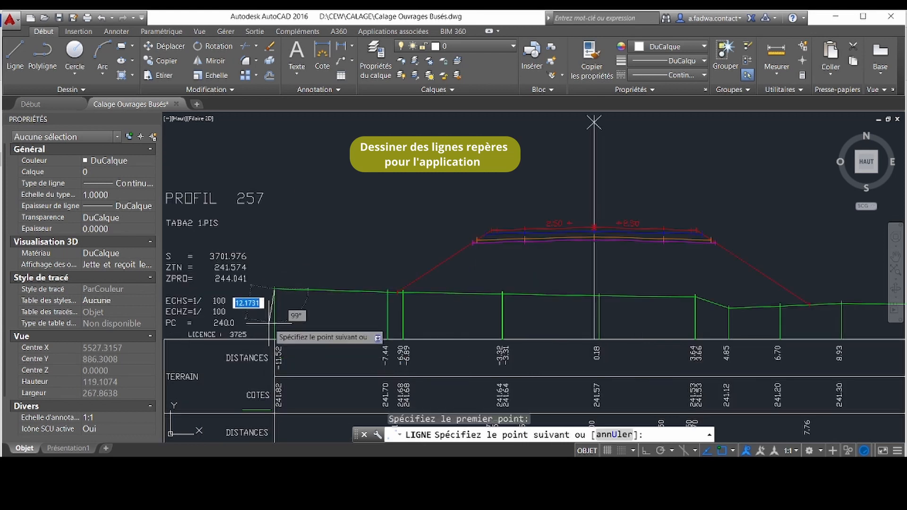
left_click(275, 339)
right_click(274, 341)
left_click(289, 349)
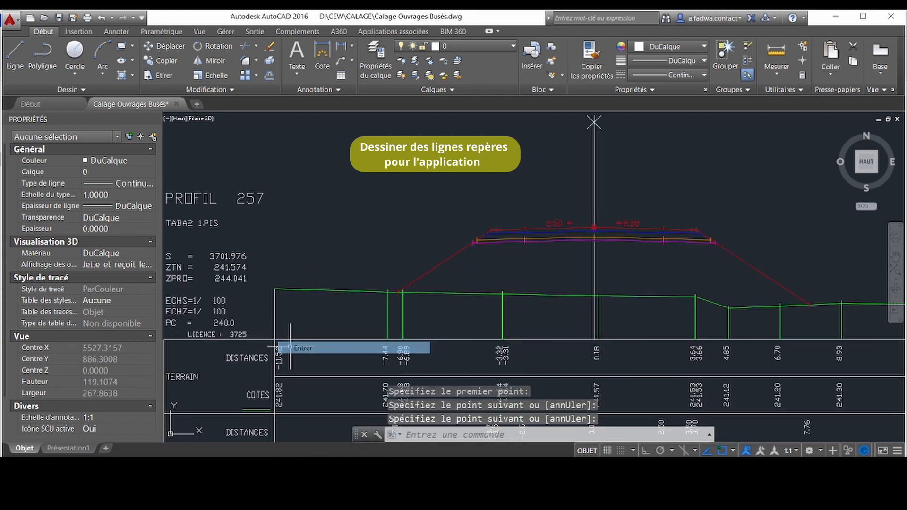
Draw a vertical line along profile 257's axis from the axis marker down to the table's upper edge
right_click(336, 198)
left_click(355, 206)
middle_click_drag(584, 127, 532, 172)
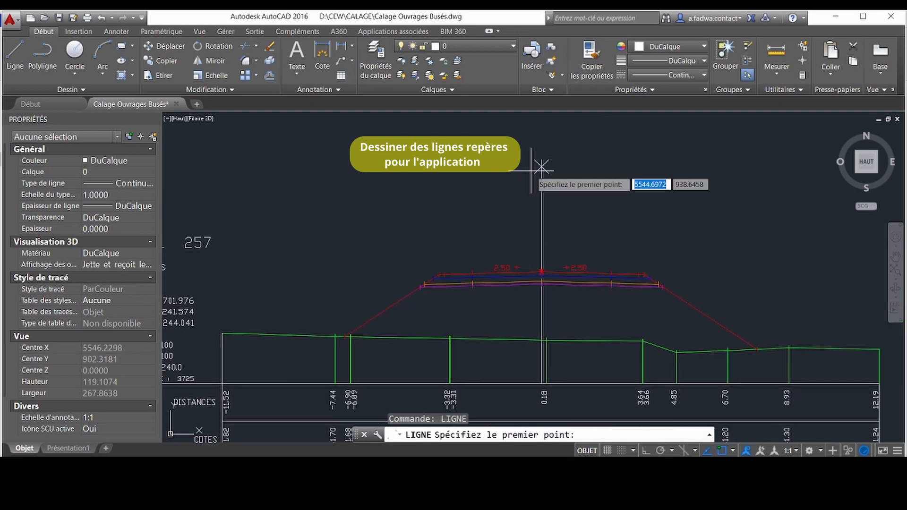
left_click(541, 160)
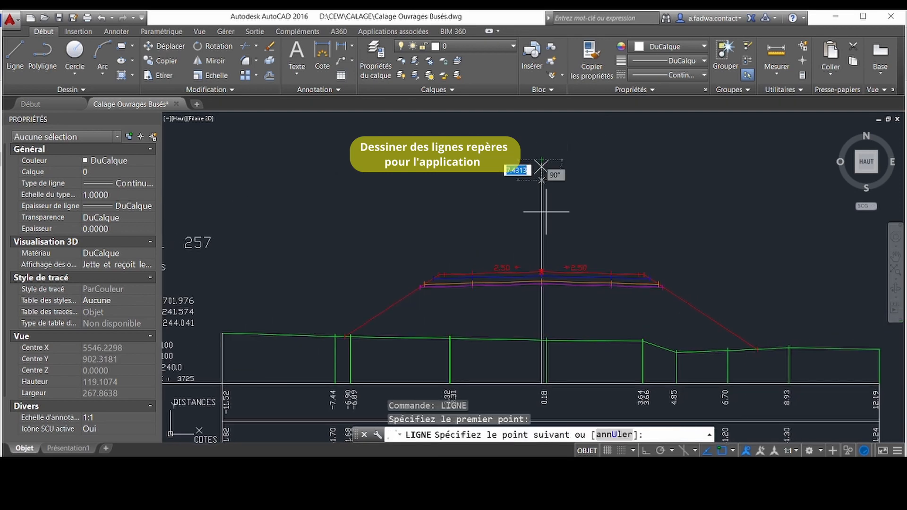
left_click(541, 383)
right_click(542, 383)
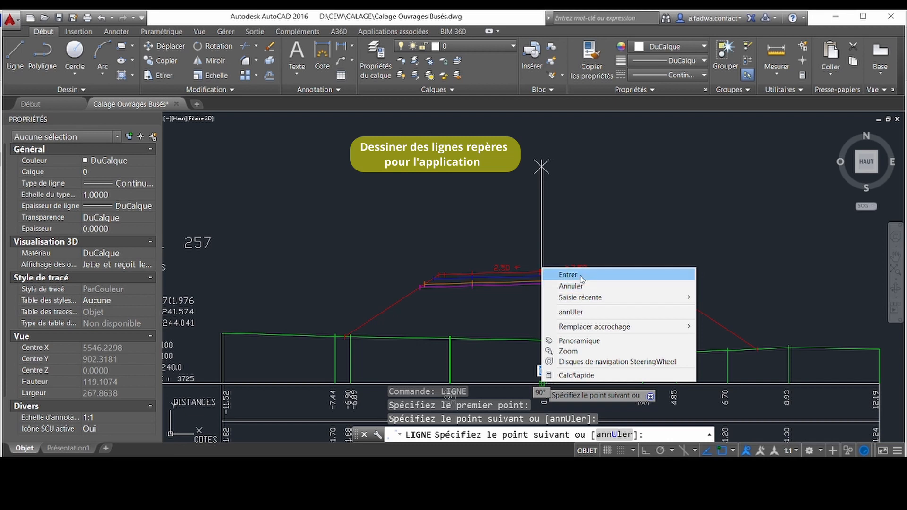
left_click(567, 272)
Draw the culvert's invert line on profile 257 between the upstream and downstream toes of the embankment
right_click(348, 229)
left_click(373, 234)
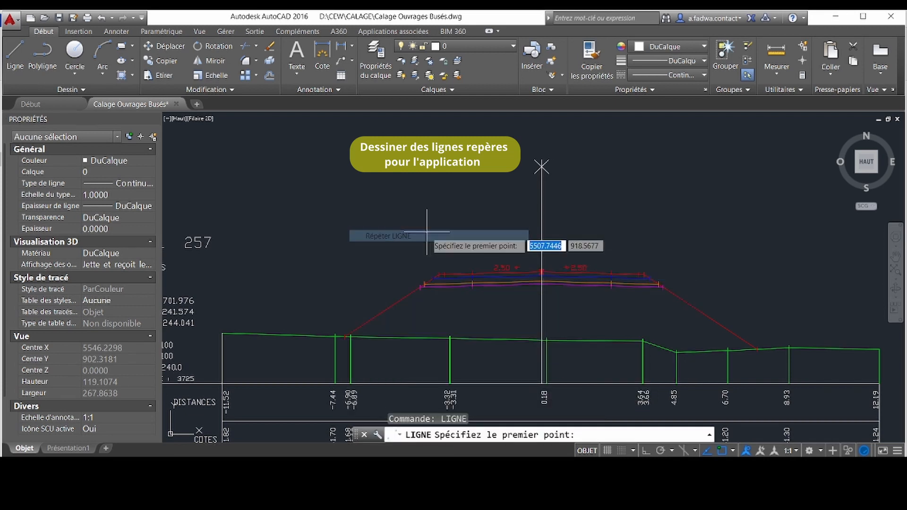
scroll(351, 338, "up", 5)
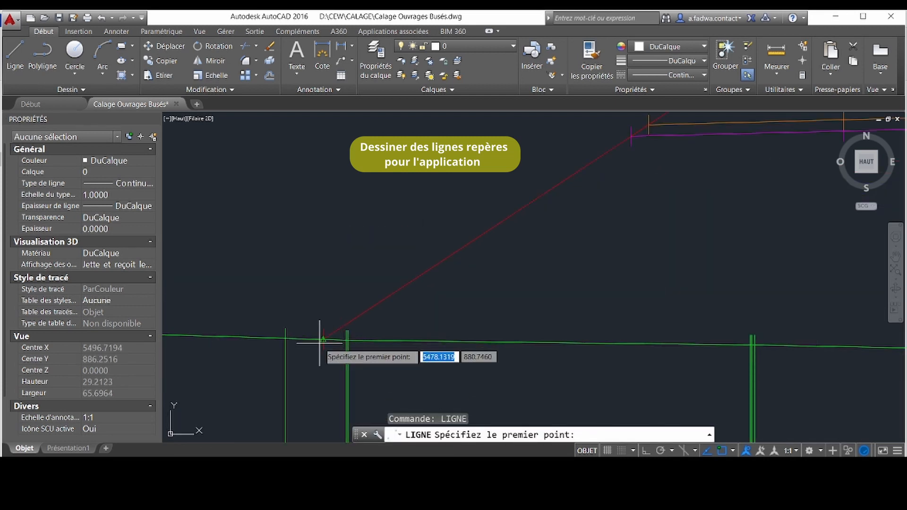
scroll(319, 336, "up", 2)
left_click(308, 333)
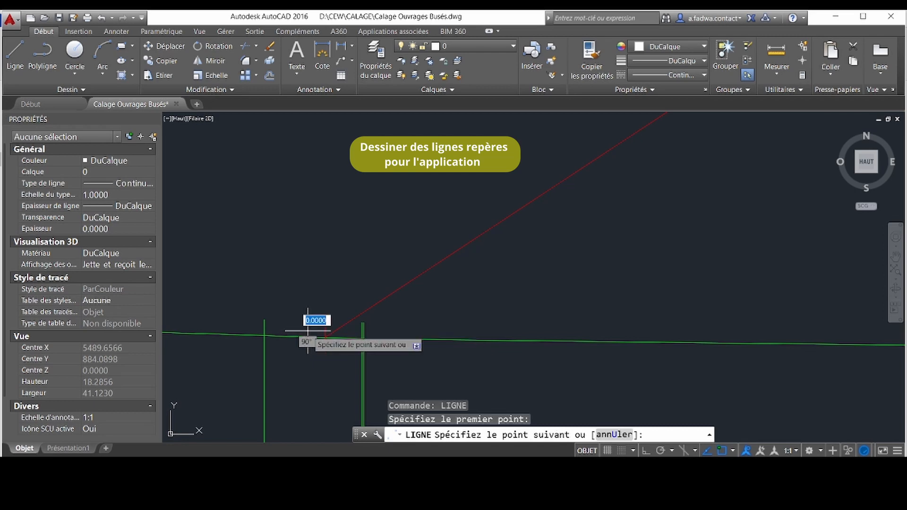
scroll(312, 331, "down", 3)
scroll(751, 349, "up", 4)
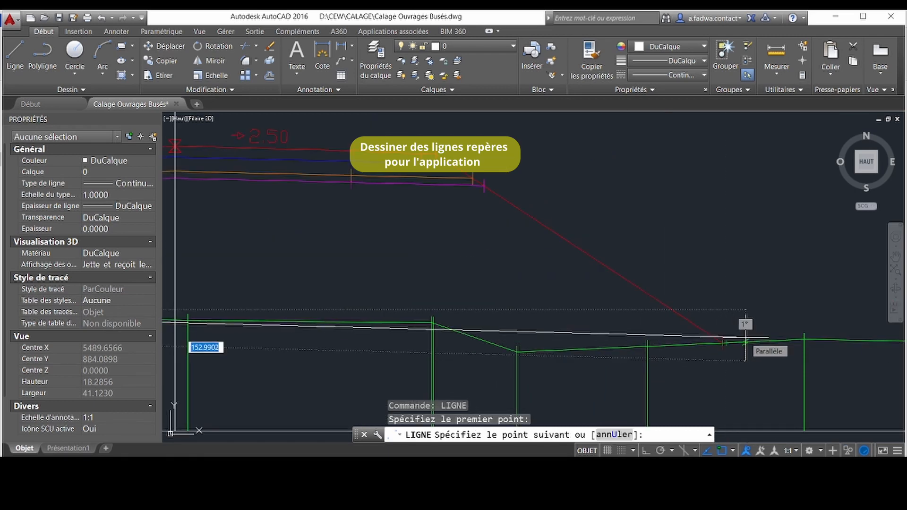
right_click(745, 339)
left_click(765, 346)
scroll(765, 345, "down", 10)
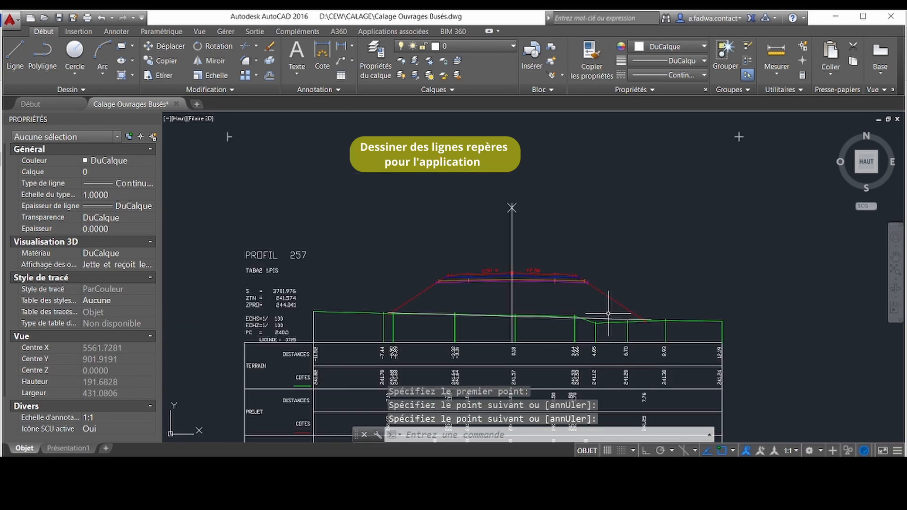
scroll(440, 303, "down", 2)
mouse_move(459, 321)
middle_mouse_down()
mouse_move(451, 293)
mouse_move(436, 285)
mouse_move(405, 284)
mouse_move(392, 304)
middle_mouse_up()
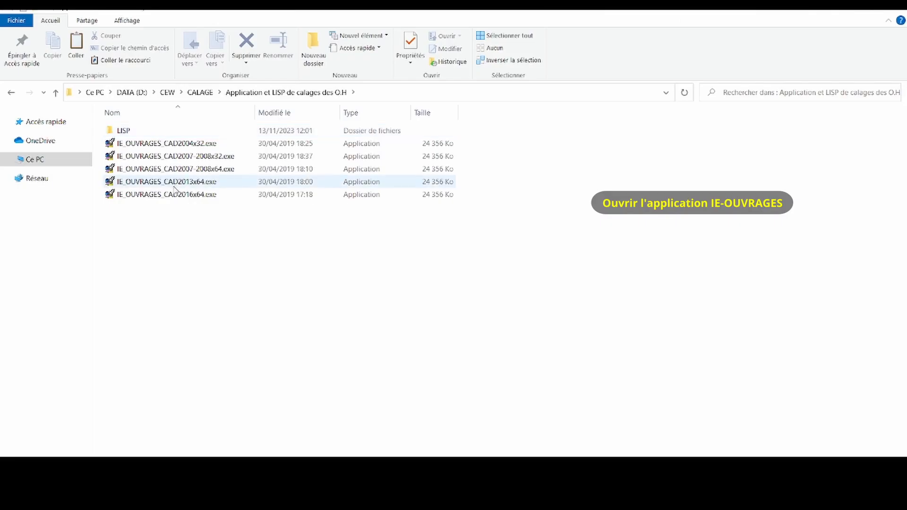
Switch to IE_OUVRAGES by launching IE_OUVRAGES_CAD2016x64.exe, and open its pipe culvert setting-out form (Calage des Ouvrages Busés)
double_click(174, 194)
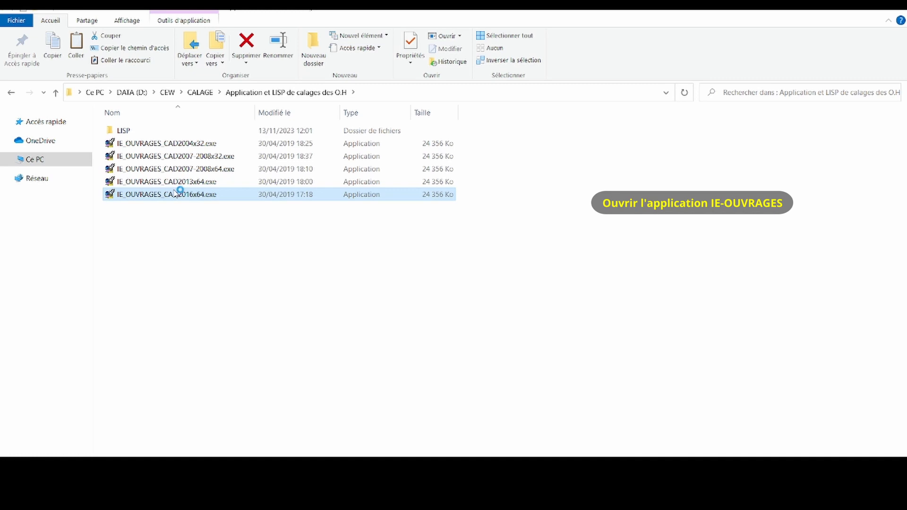
left_click(529, 290)
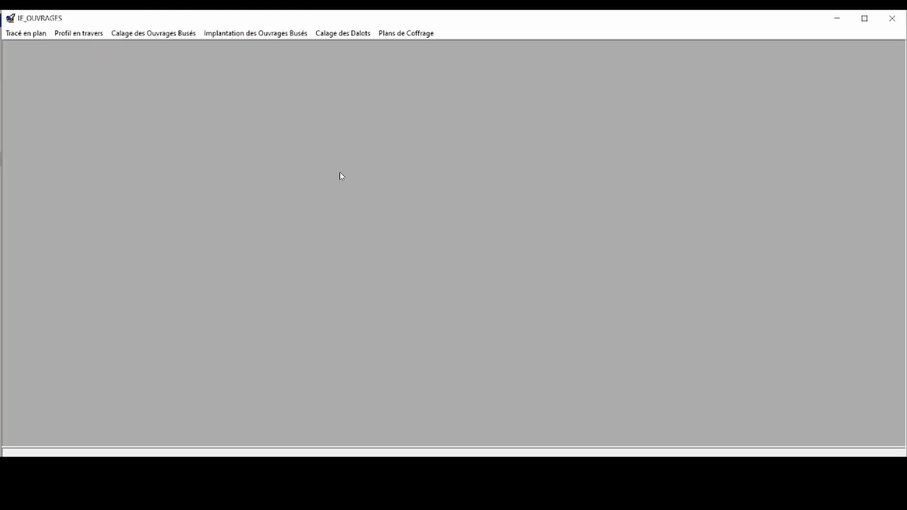
left_click(167, 34)
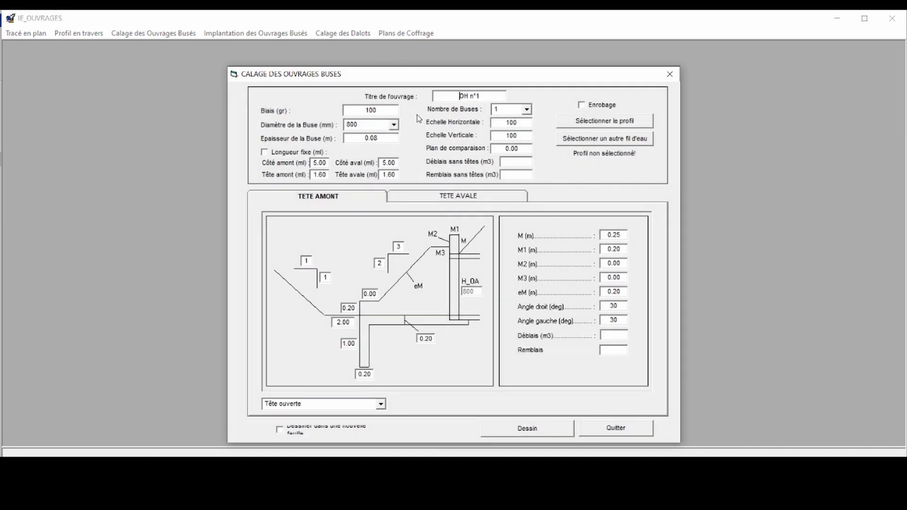
Set culvert OH n°1 to diameter 1000 with encasement and comparison plane 240.00, keeping open heads upstream and downstream
left_click(394, 125)
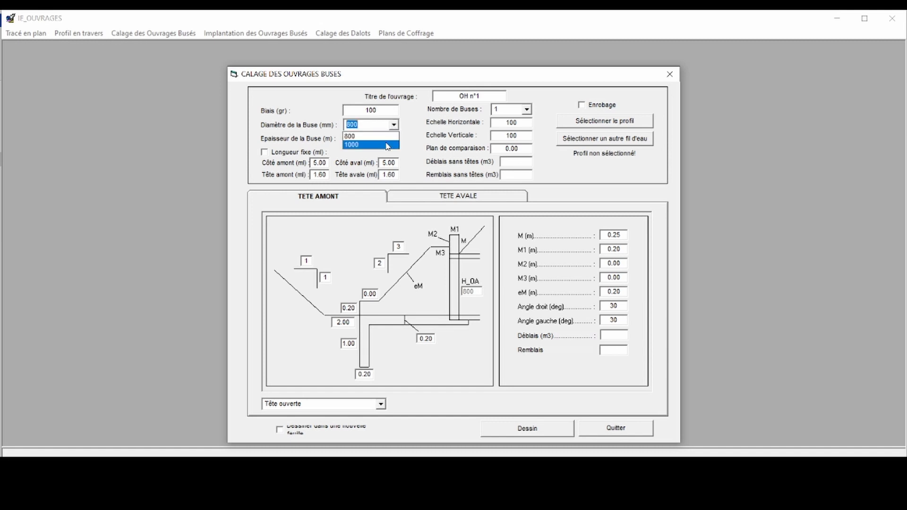
left_click(386, 143)
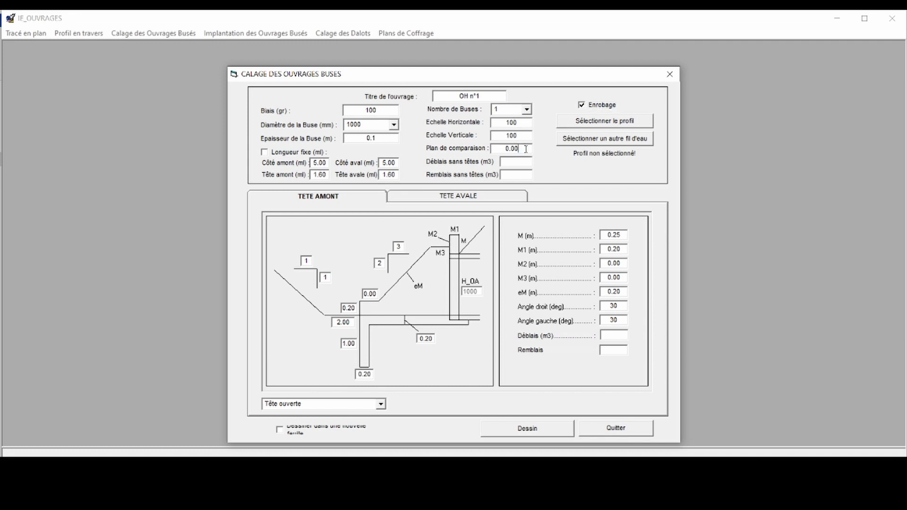
left_click(447, 434)
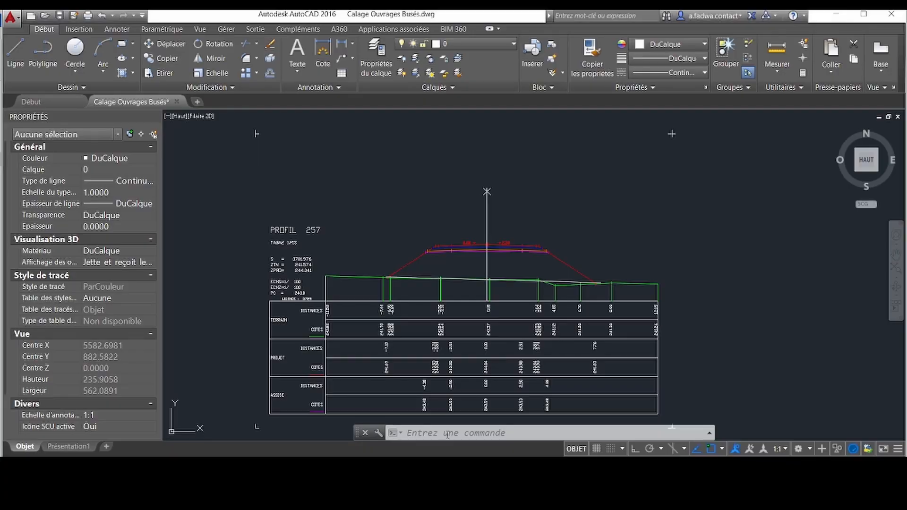
scroll(276, 305, "up", 6)
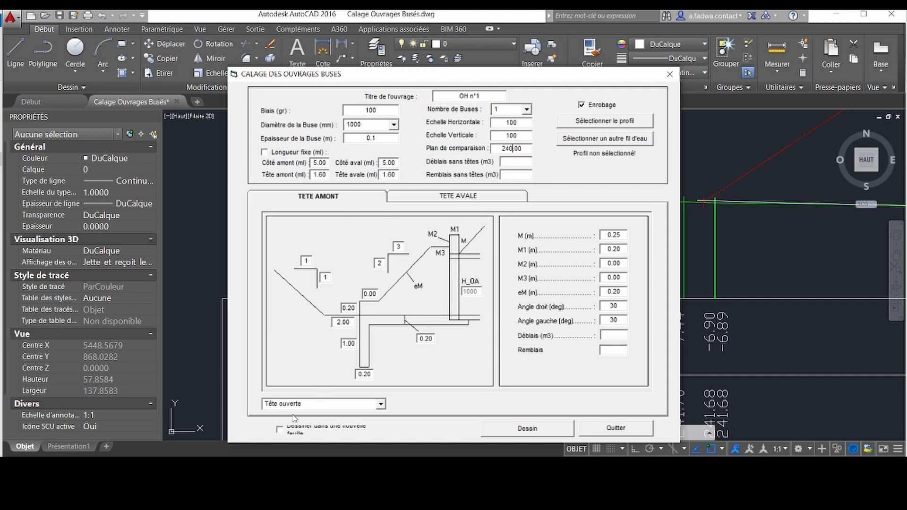
left_click(496, 194)
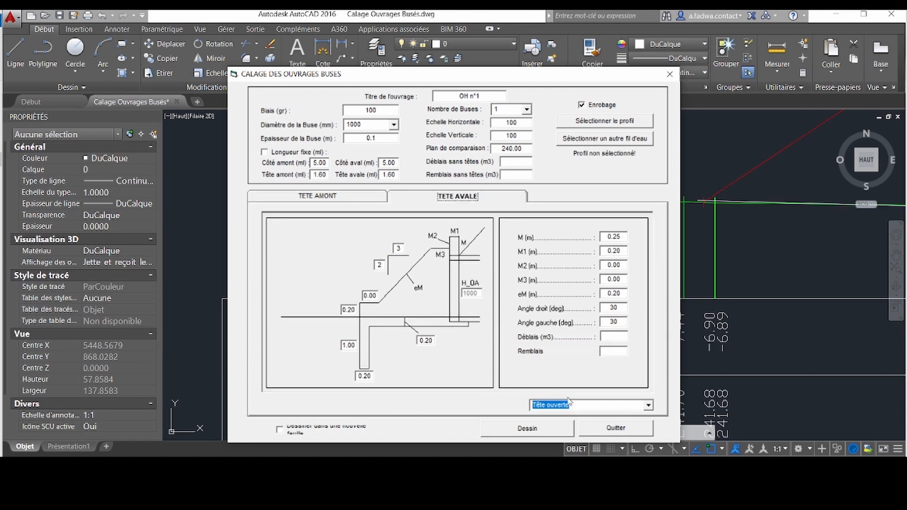
left_click(305, 197)
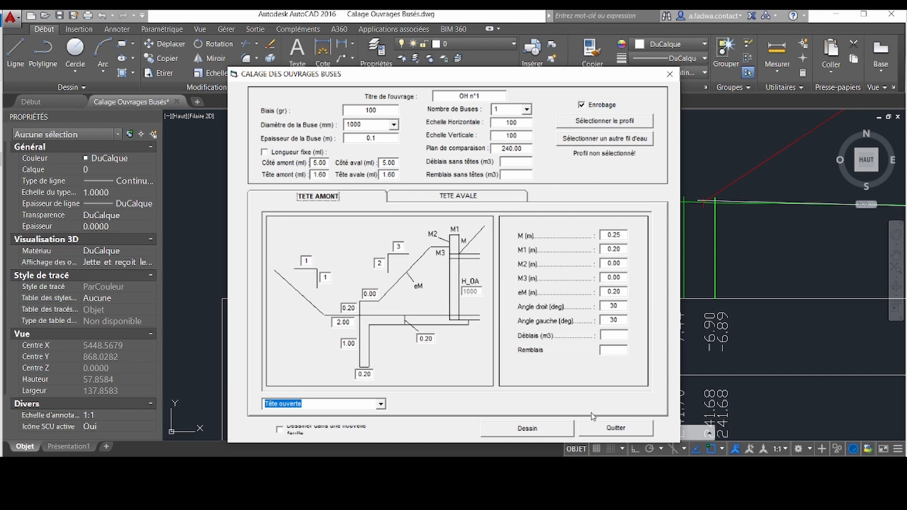
Begin the profile selection and pick the vertical reference line at the upstream end of profile 257
left_click(605, 121)
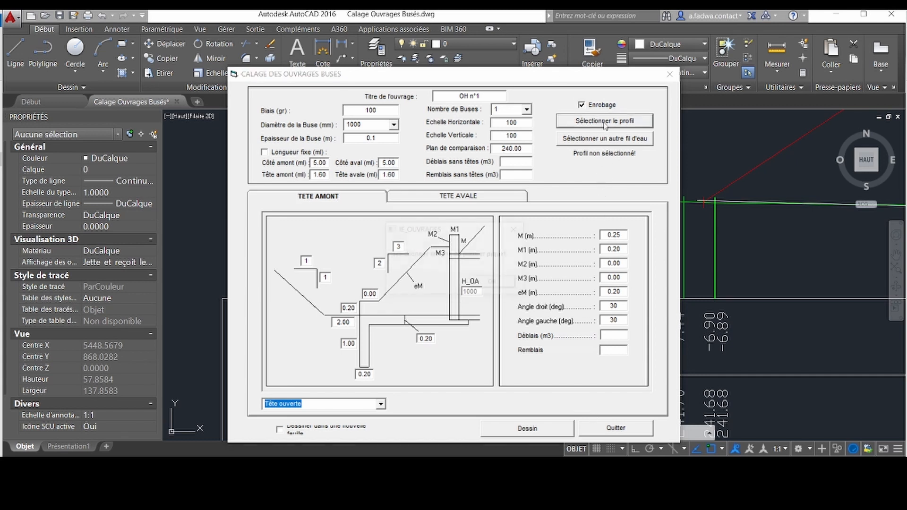
left_click(493, 282)
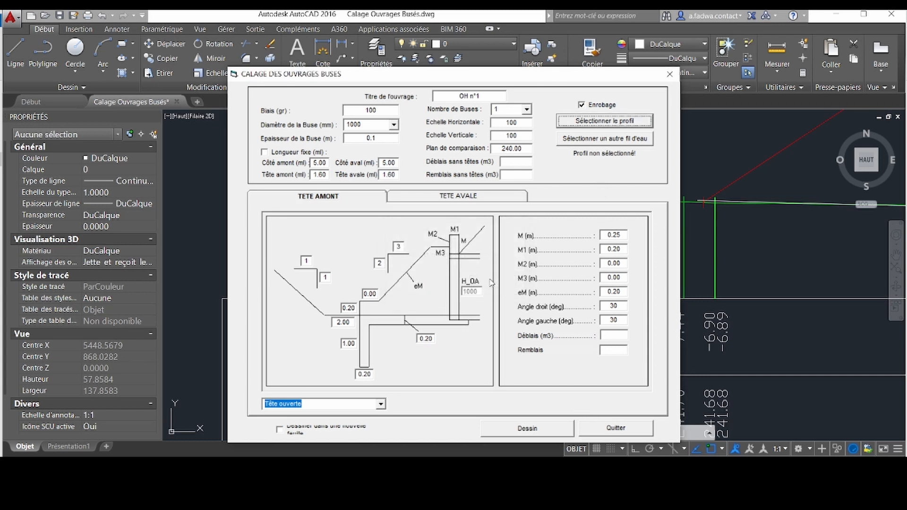
scroll(334, 282, "down", 6)
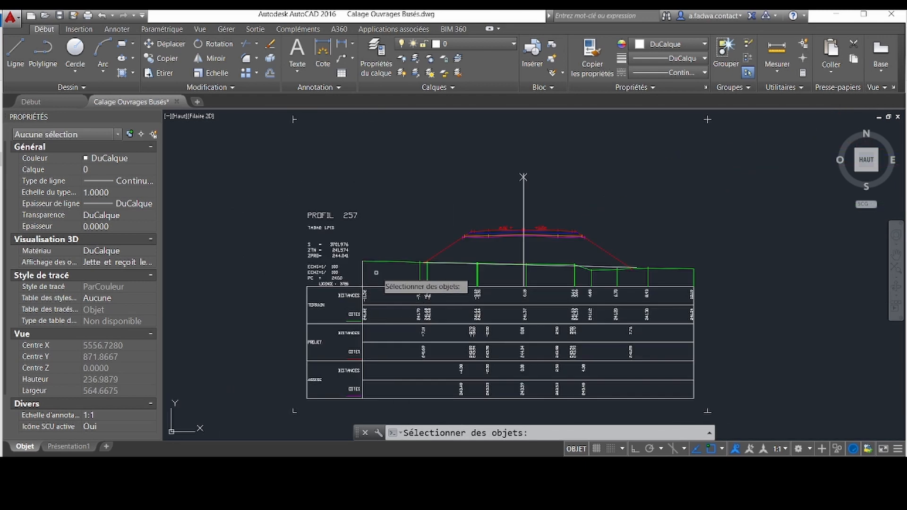
middle_click_drag(376, 273, 363, 282)
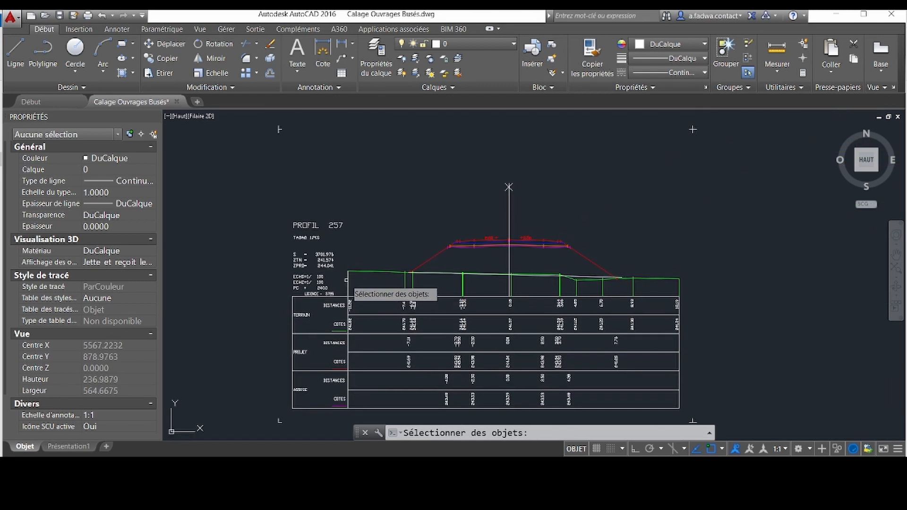
left_click(350, 281)
key("Return")
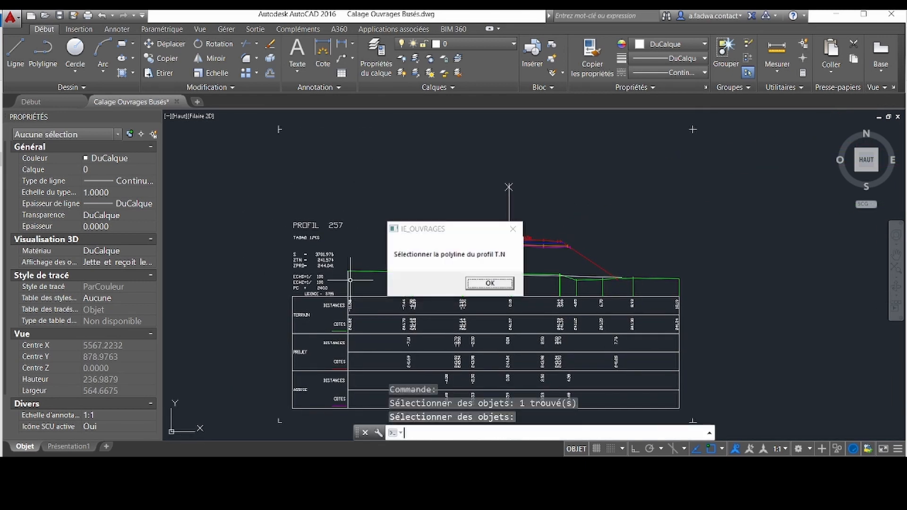
Pick the natural ground polyline and the project polyline of profile 257 for the culvert
left_click(505, 285)
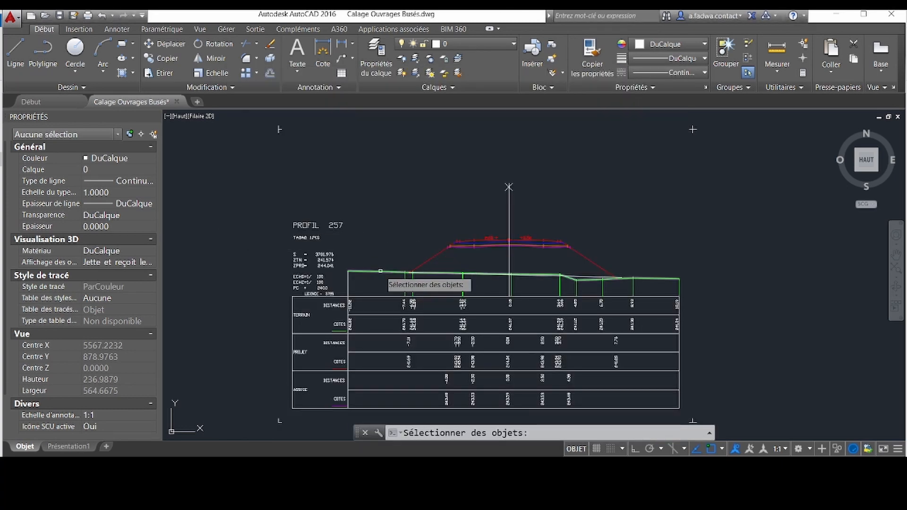
left_click(380, 271)
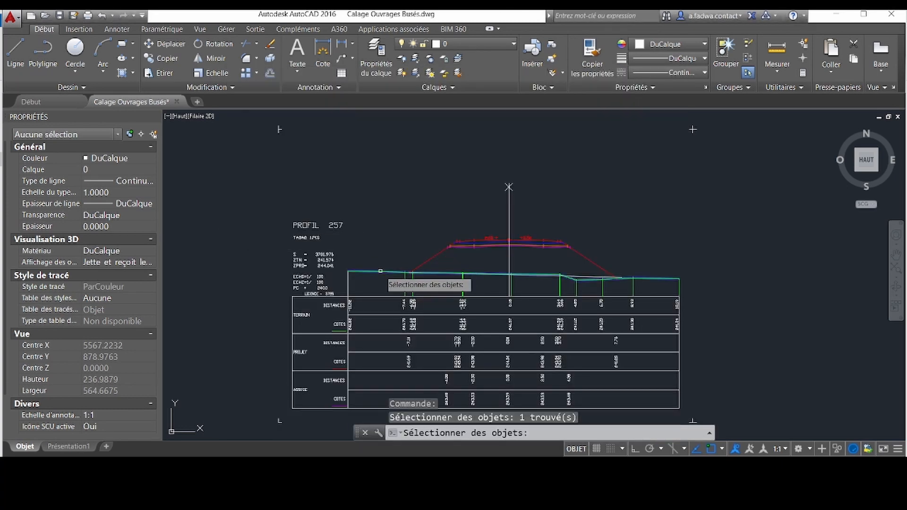
key("Return")
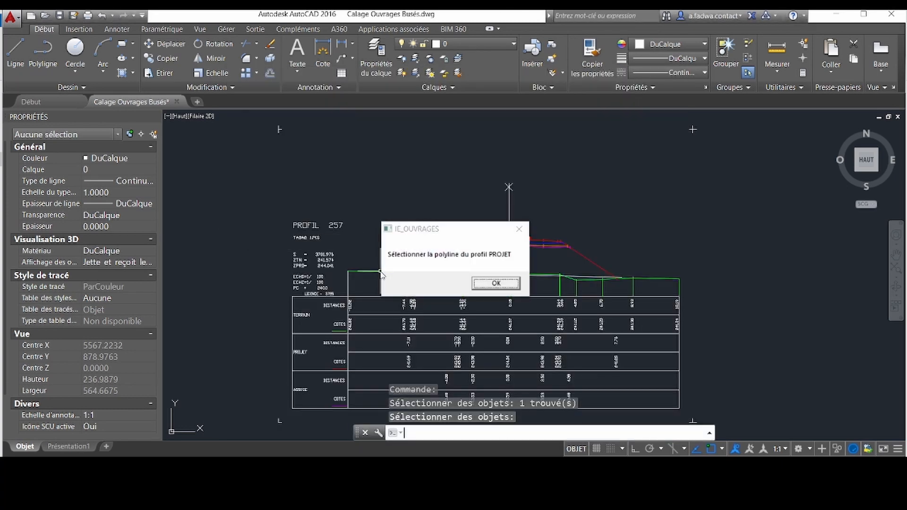
left_click(484, 285)
left_click(431, 257)
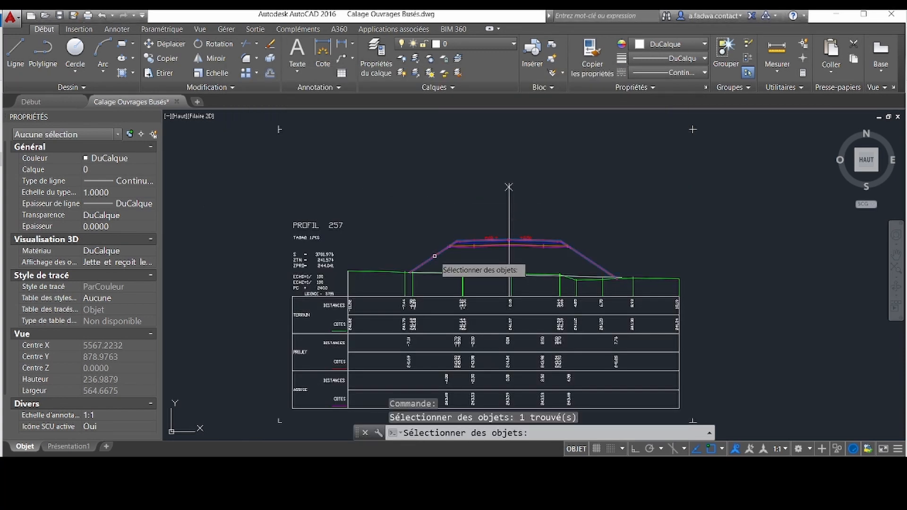
key("Return")
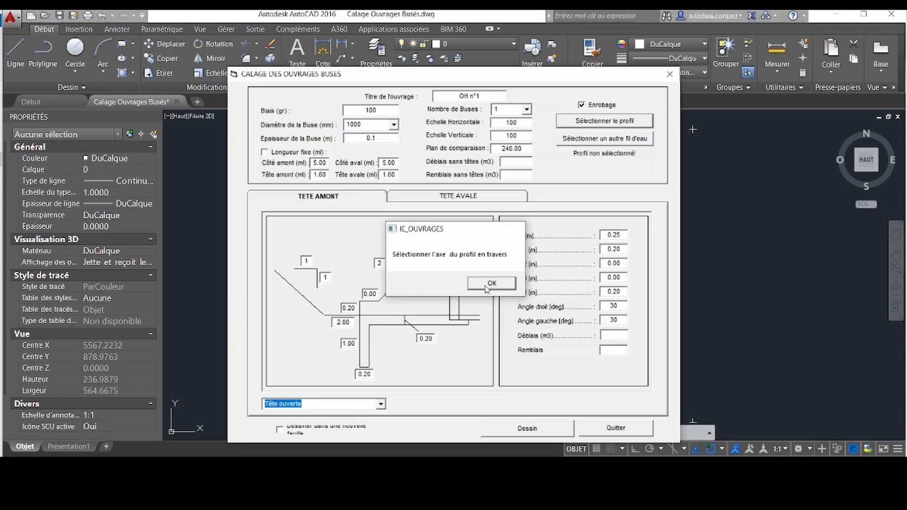
Pick the vertical axis line of profile 257 as the cross-section axis
left_click(490, 284)
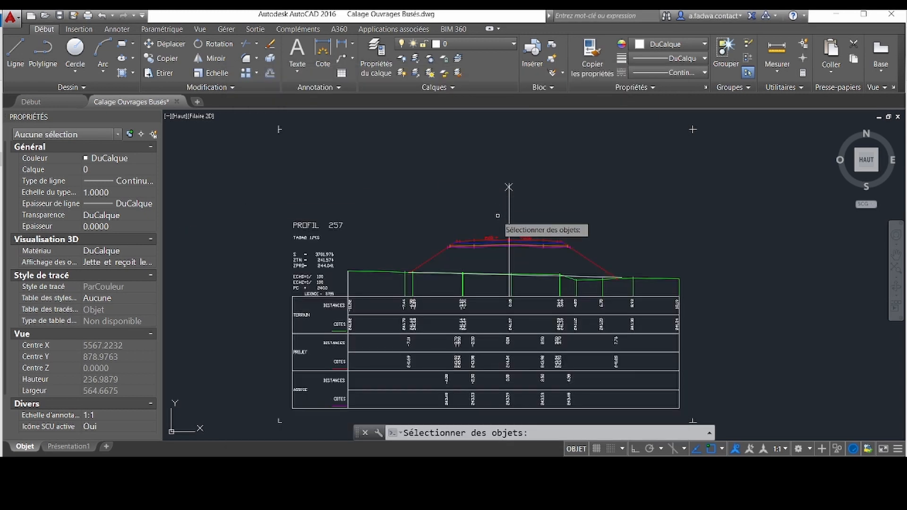
left_click(508, 217)
key("Return")
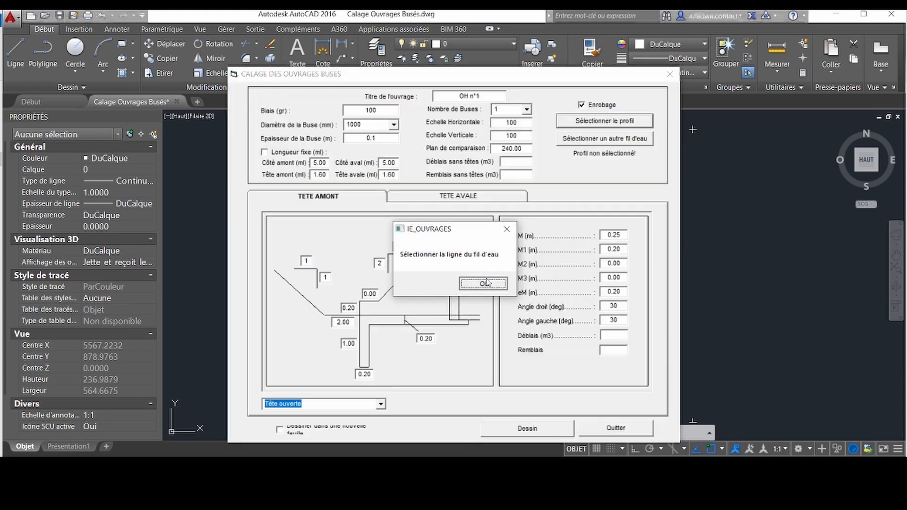
Pick the flow line of profile 257 as the fil d'eau and draw culvert OH n°1 on the profile
left_click(486, 283)
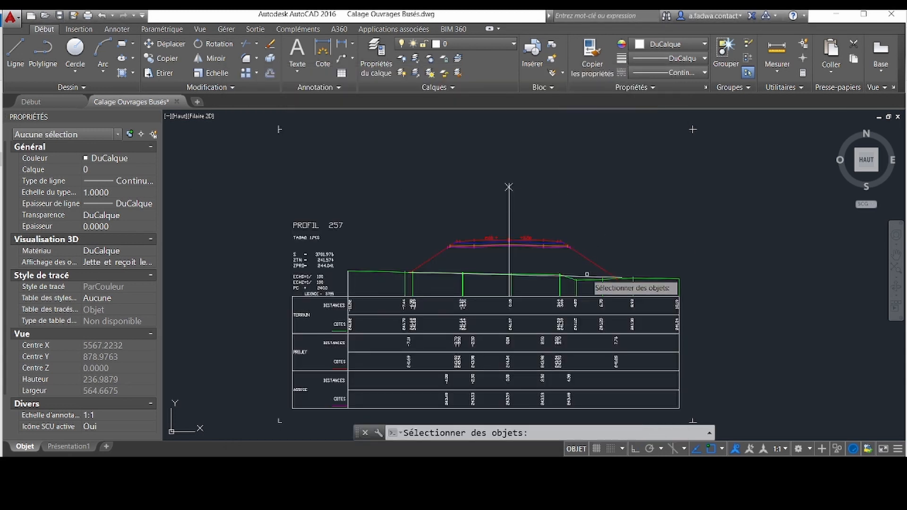
left_click(587, 275)
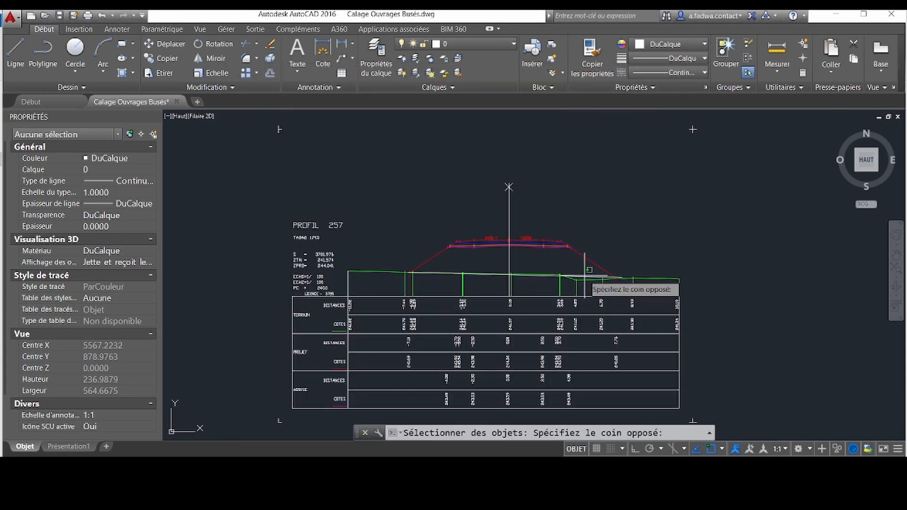
left_click(584, 277)
key("Return")
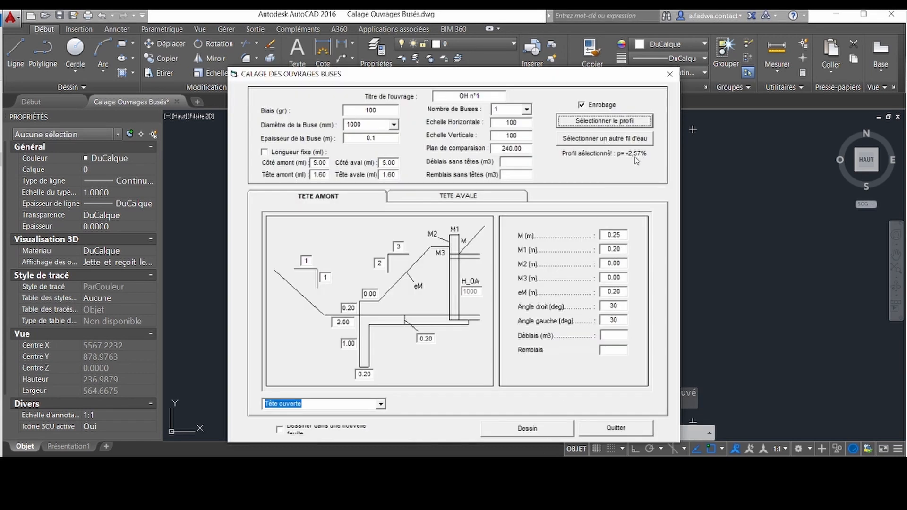
left_click(536, 429)
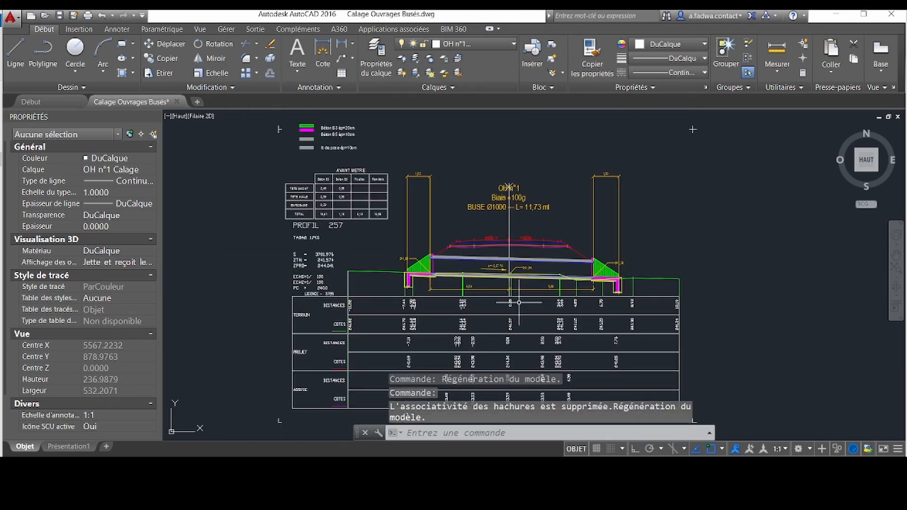
Move the OH n°1 title text vertically with Ortho on, placing it clear above the top of the profile 257 axis line
scroll(518, 302, "down", 2)
middle_click_drag(552, 314, 519, 290)
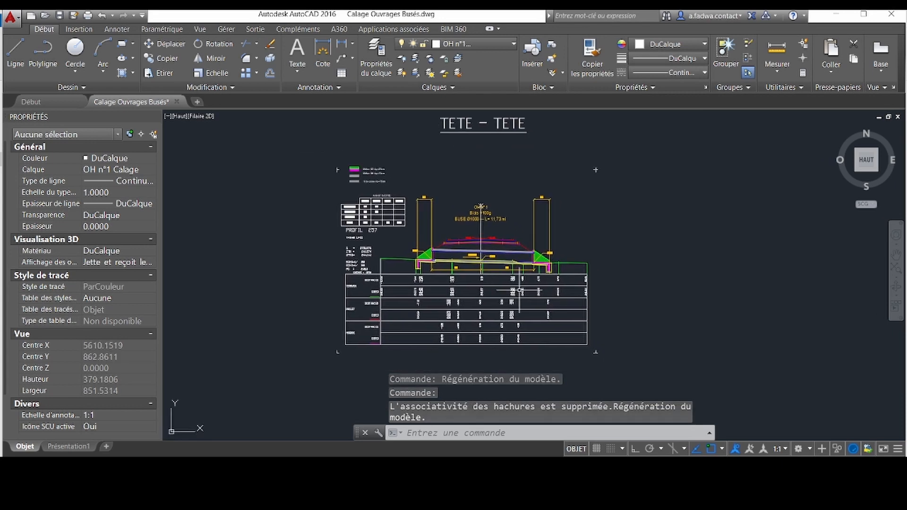
scroll(506, 288, "up", 2)
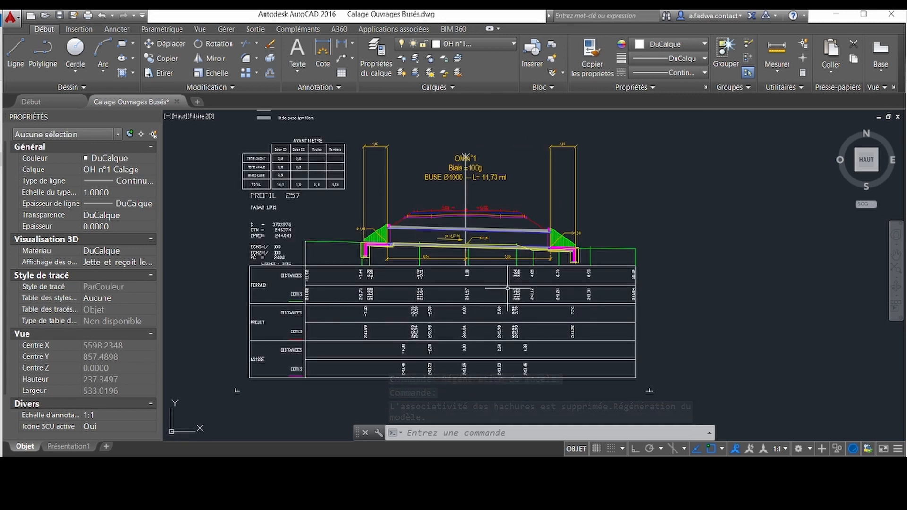
middle_click_drag(320, 175, 370, 209)
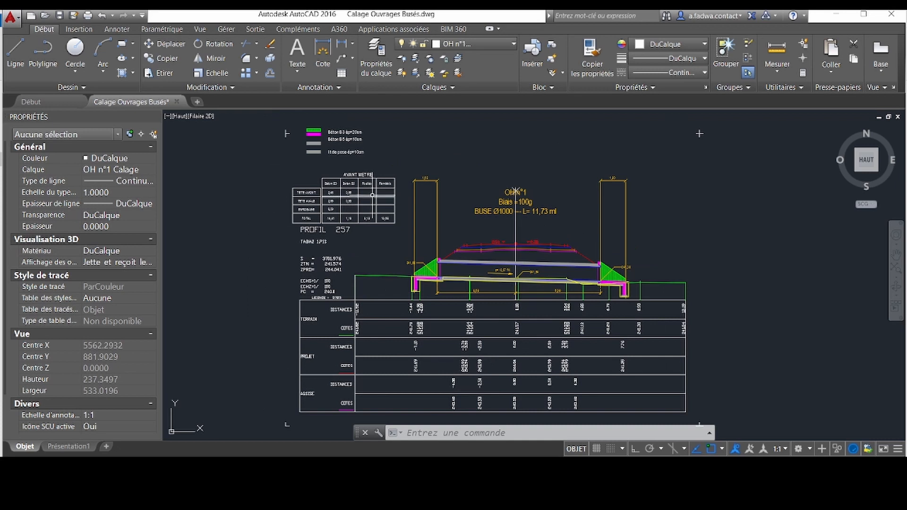
left_click(542, 213)
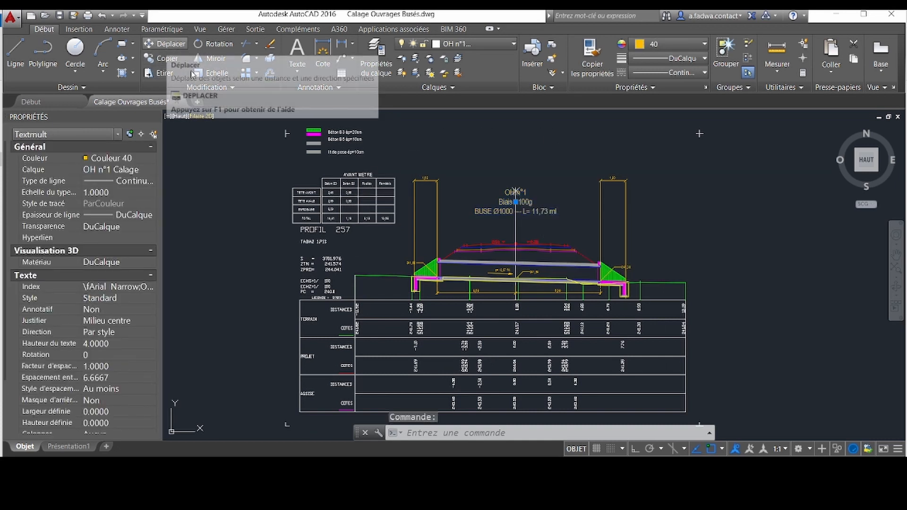
key("F8")
left_click(156, 44)
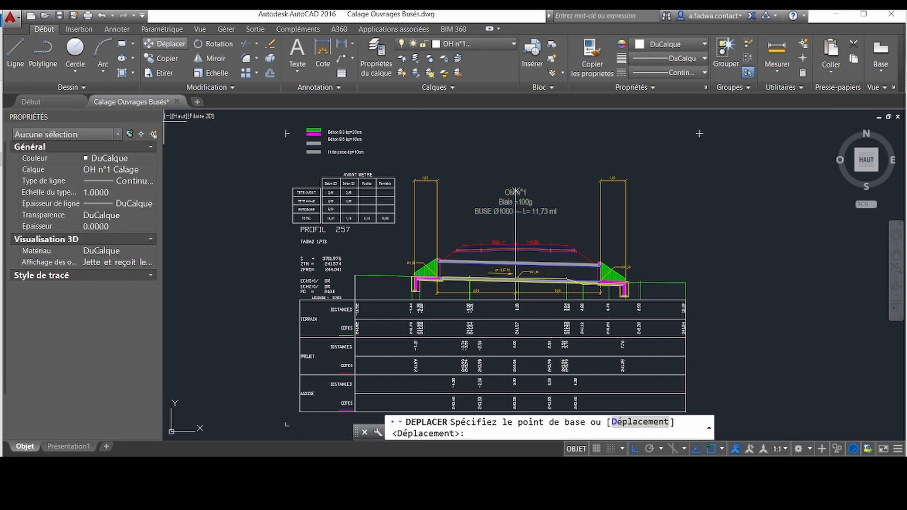
left_click(689, 218)
Stretch the 1.65 and 1.80 head dimensions down into line with the 5.65 and 6.09 dimensions below the culvert
scroll(628, 174, "up", 2)
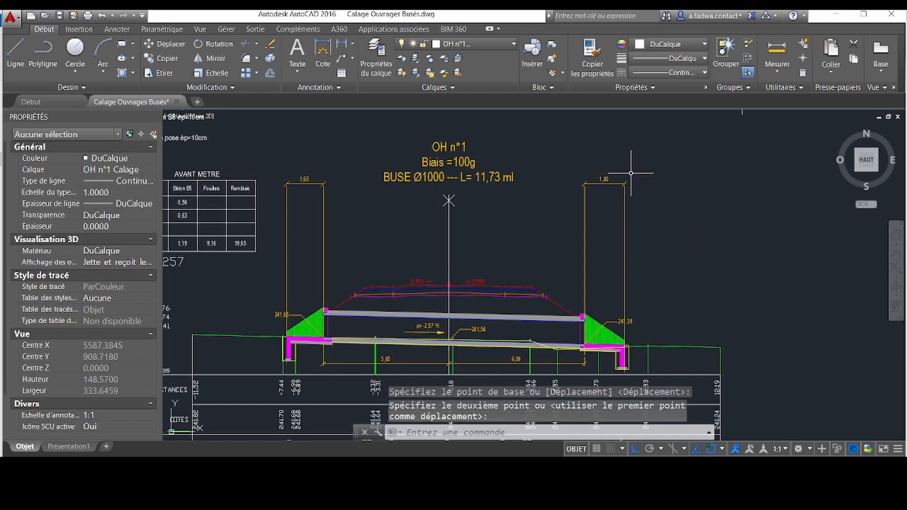
left_click(632, 172)
left_click(546, 206)
left_click(334, 173)
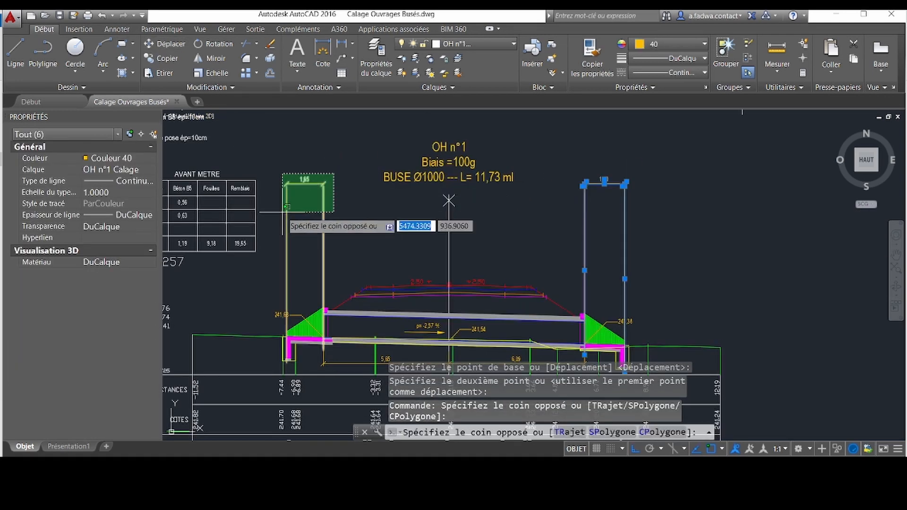
left_click(282, 212)
left_click(343, 145)
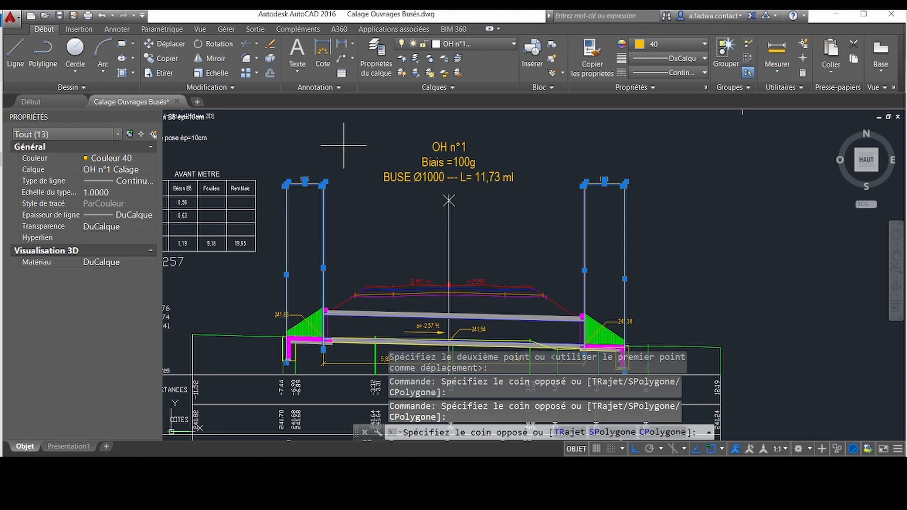
left_click(276, 212)
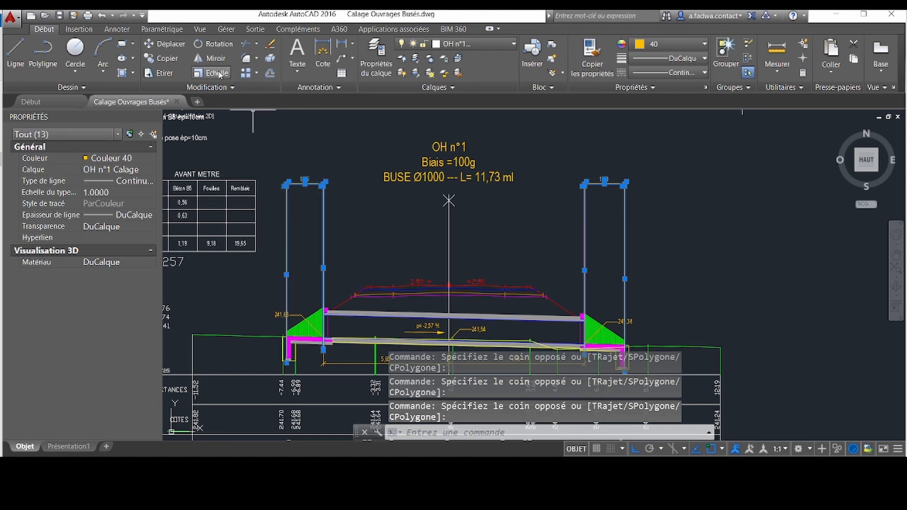
left_click(173, 74)
scroll(600, 223, "up", 2)
left_click(641, 160)
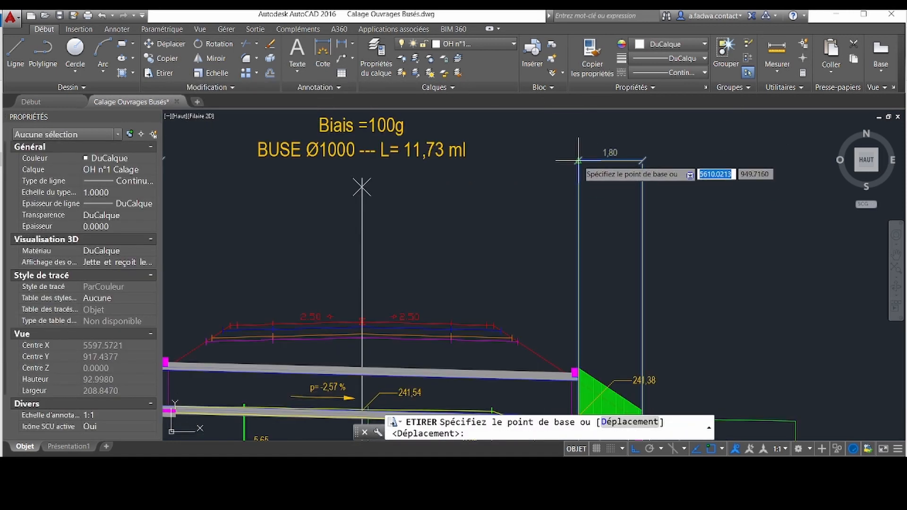
scroll(578, 160, "down", 2)
scroll(579, 284, "up", 4)
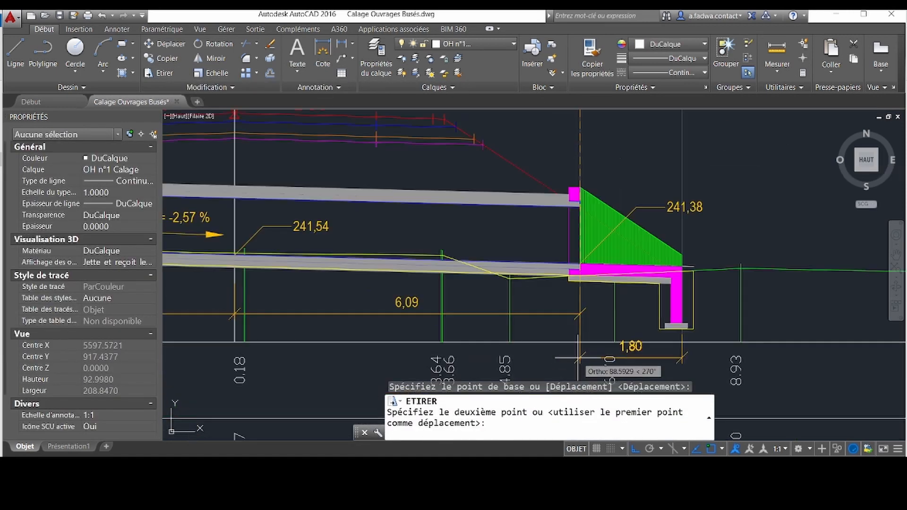
left_click(580, 314)
scroll(604, 283, "down", 2)
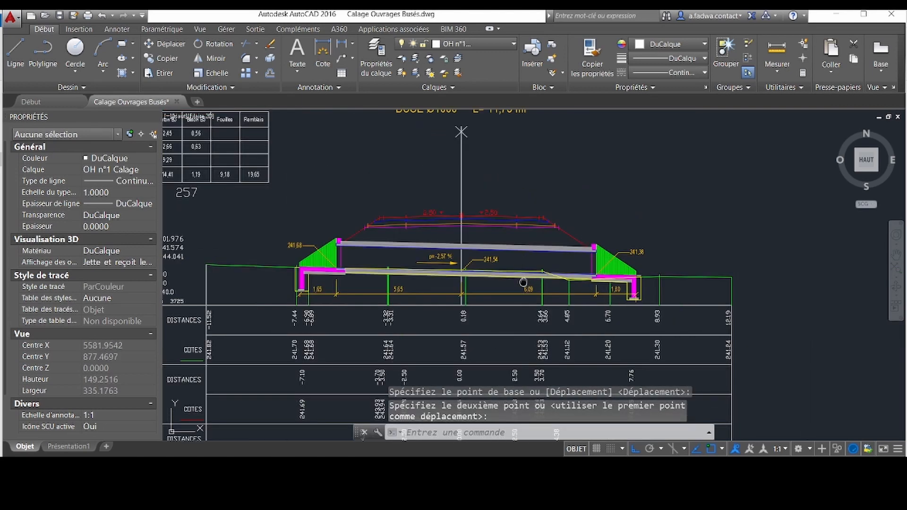
middle_click_drag(523, 283, 552, 281)
scroll(477, 286, "up", 3)
scroll(484, 280, "down", 5)
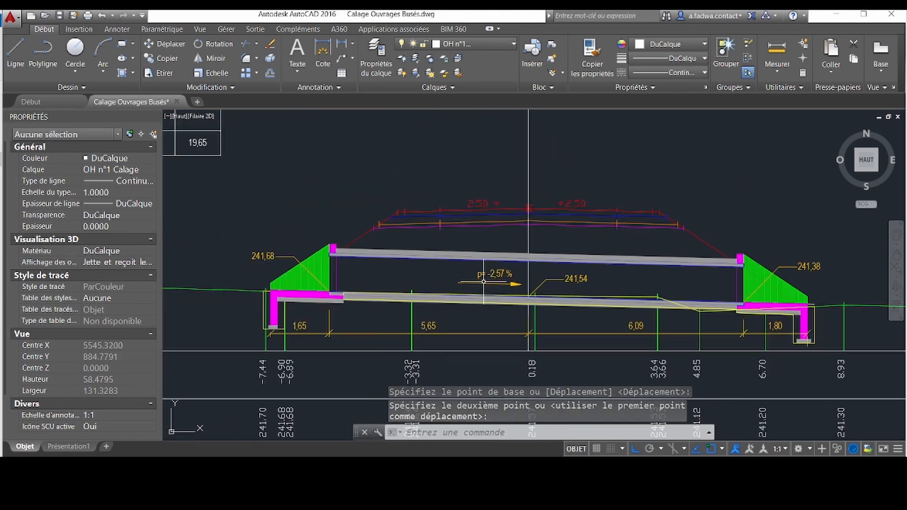
mouse_move(483, 281)
middle_mouse_down()
mouse_move(490, 252)
mouse_move(484, 265)
middle_mouse_up()
scroll(453, 247, "down", 2)
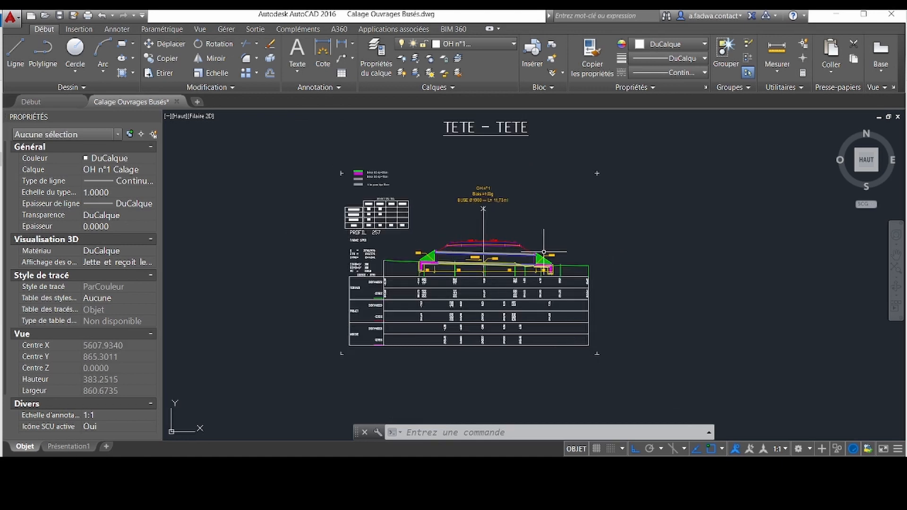
Draw a vertical reference line on PUISARD – TETE profile 569 from the upstream end of the ground line down to the table
middle_click_drag(553, 259, 429, 267)
scroll(428, 267, "down", 2)
middle_click_drag(732, 256, 231, 218)
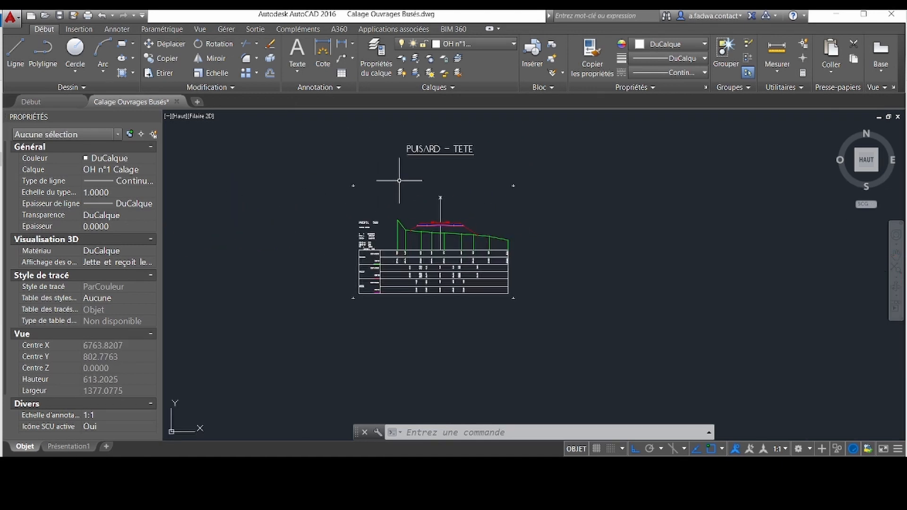
scroll(405, 219, "up", 4)
scroll(419, 232, "up", 2)
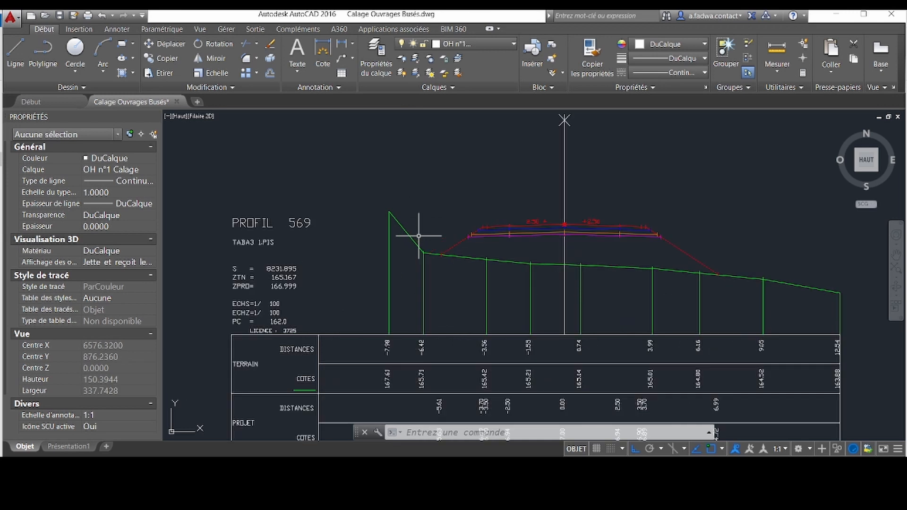
left_click(13, 56)
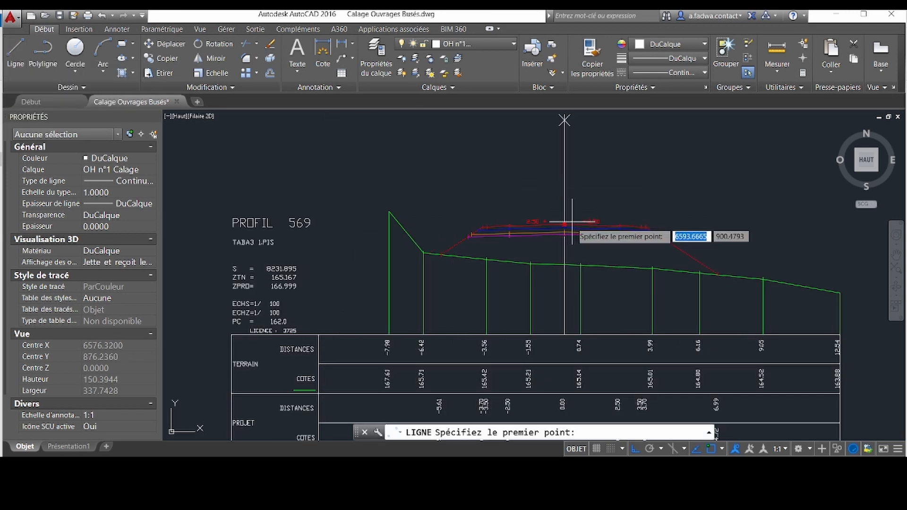
left_click(389, 212)
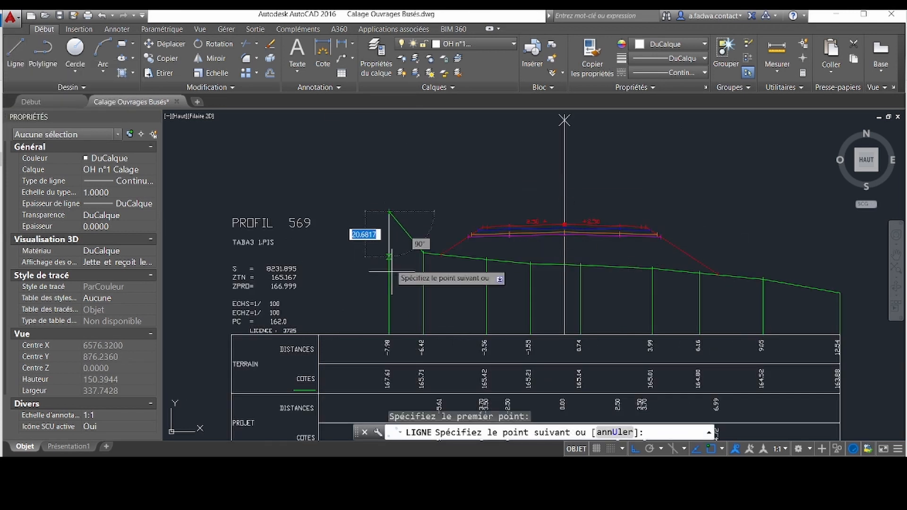
left_click(389, 335)
right_click(389, 336)
left_click(430, 347)
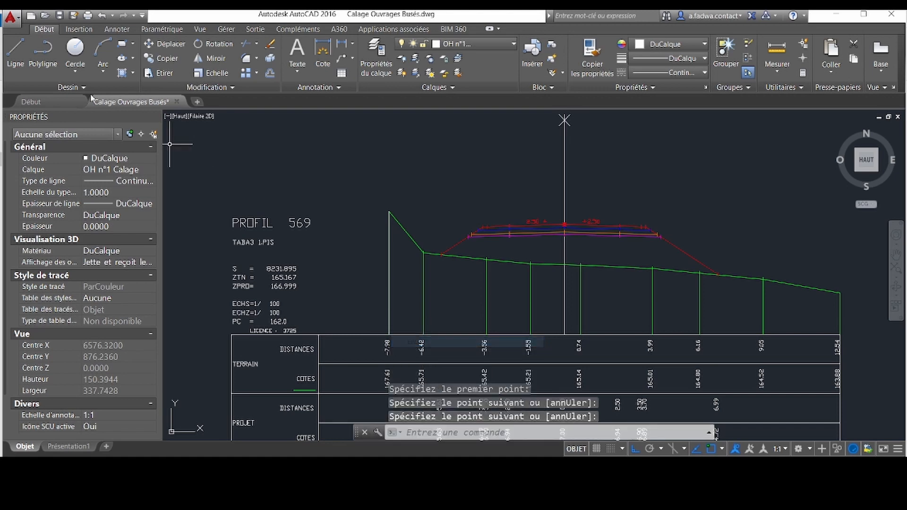
Draw a vertical line along the road axis of profile 569, from the axis marker down to the table
left_click(13, 55)
middle_click_drag(546, 156, 513, 174)
left_click(532, 134)
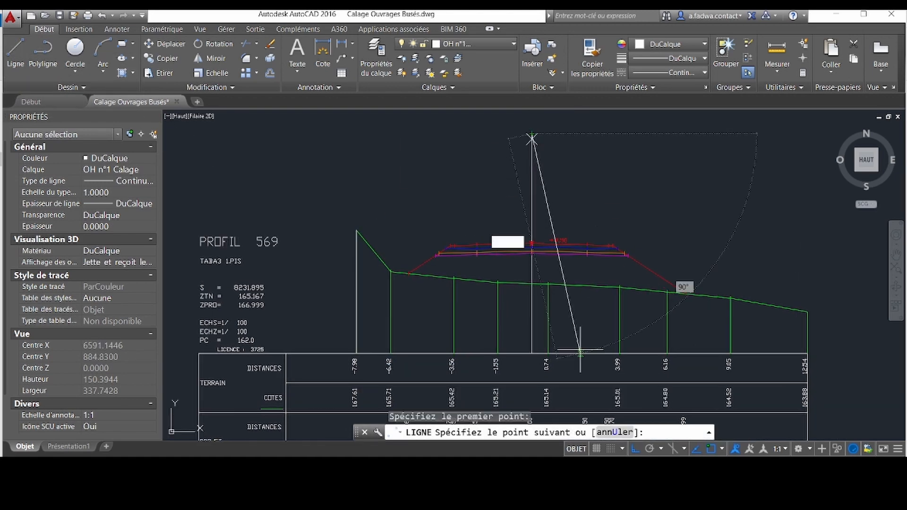
left_click(546, 358)
right_click(546, 359)
left_click(553, 360)
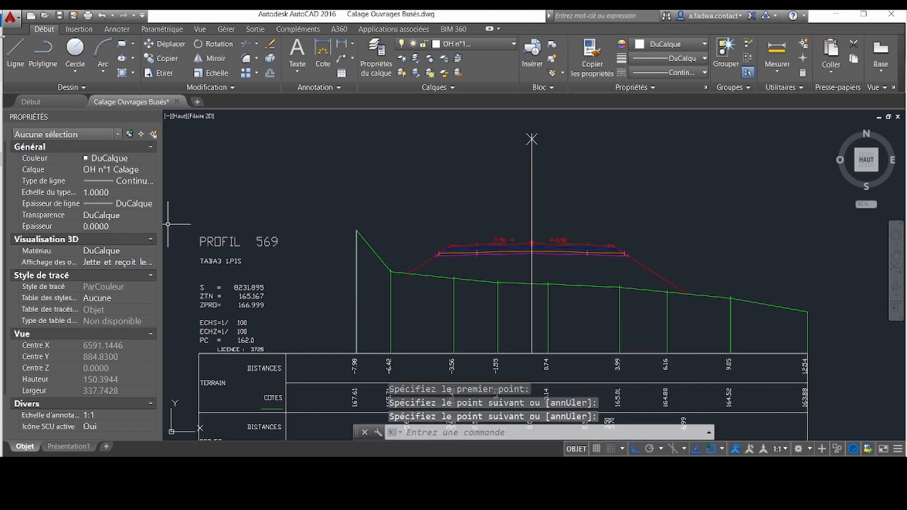
Draw a sloping flow line about 131 units long between the two embankment toes of profile 569, with Ortho off
left_click(13, 55)
scroll(404, 269, "up", 4)
scroll(405, 269, "up", 2)
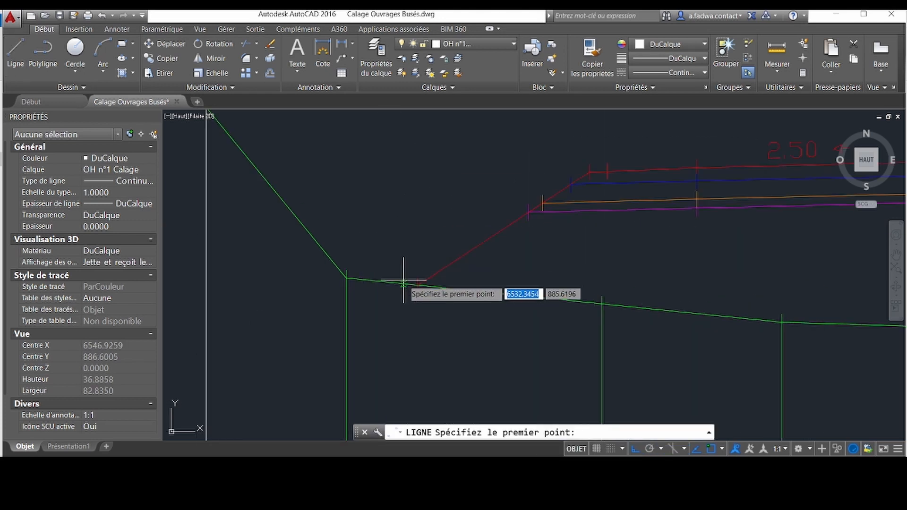
left_click(402, 279)
scroll(402, 279, "down", 4)
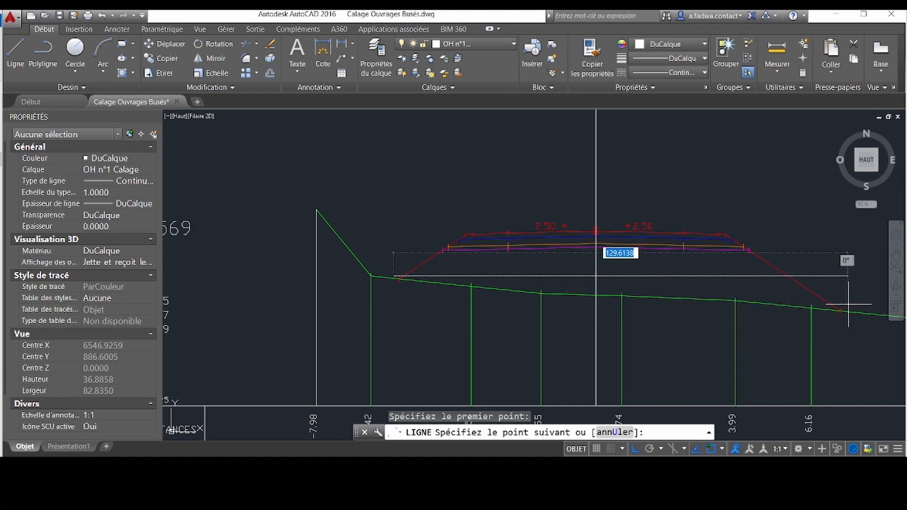
left_click(635, 448)
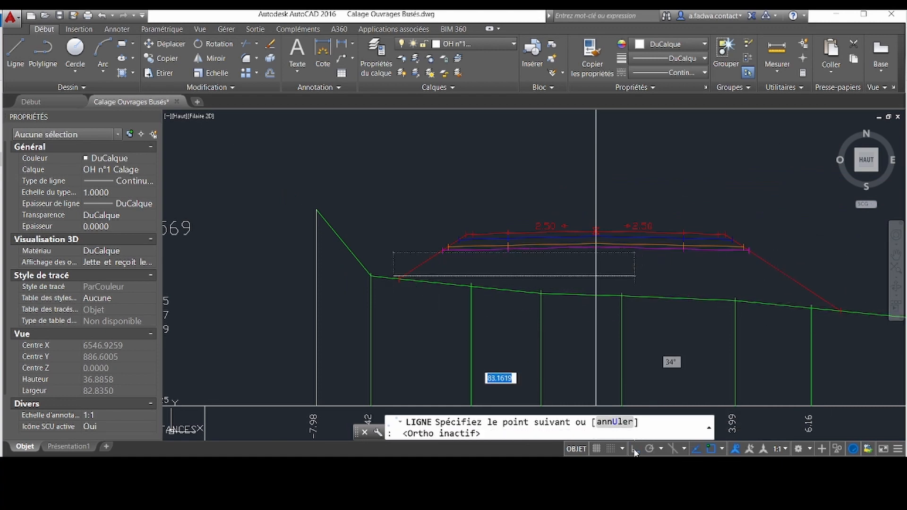
scroll(849, 311, "up", 3)
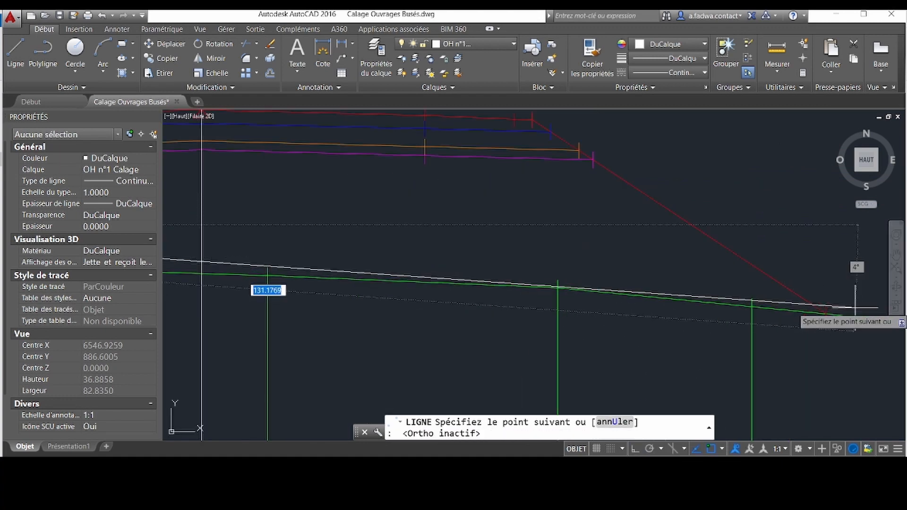
left_click(857, 307)
right_click(861, 310)
left_click(862, 316)
scroll(861, 318, "down", 5)
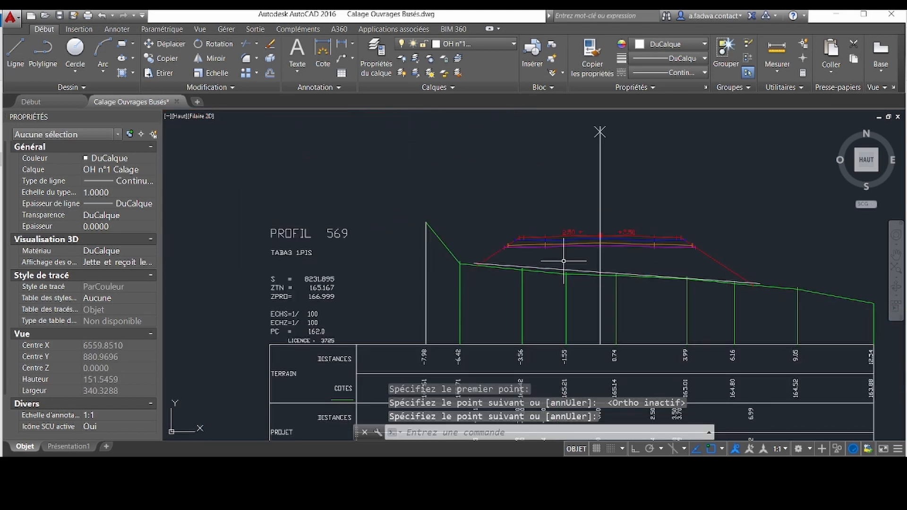
Lower the upstream endpoint of profile 569's flow line by about 6 units, below the natural ground
scroll(502, 257, "up", 5)
left_click(493, 261)
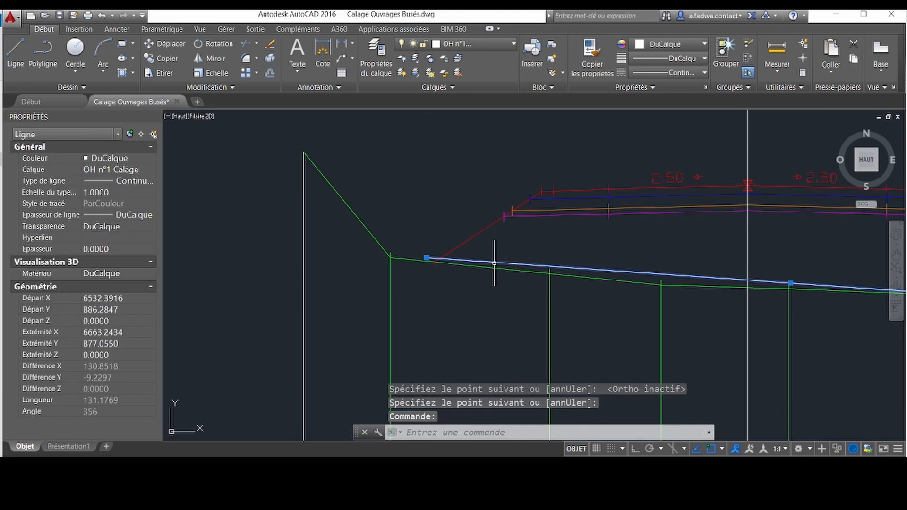
left_click(425, 258)
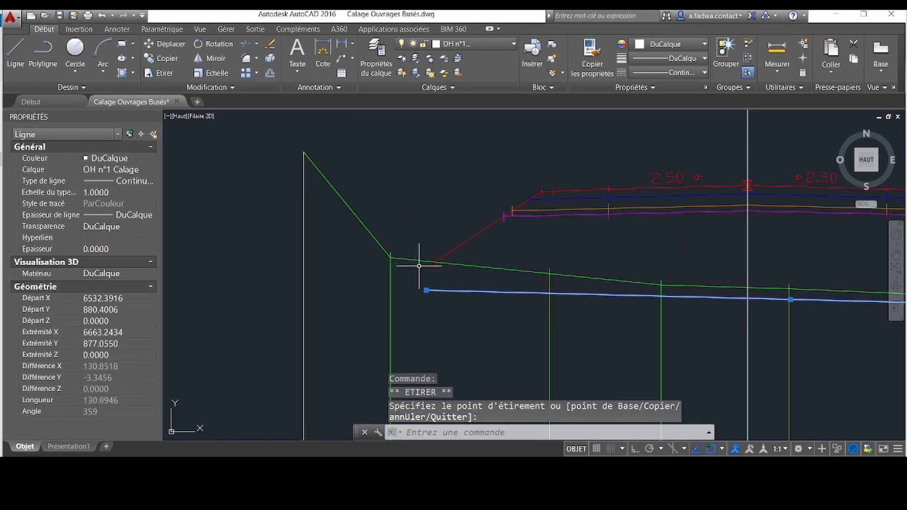
scroll(396, 251, "down", 5)
key("Escape")
scroll(396, 250, "down", 2)
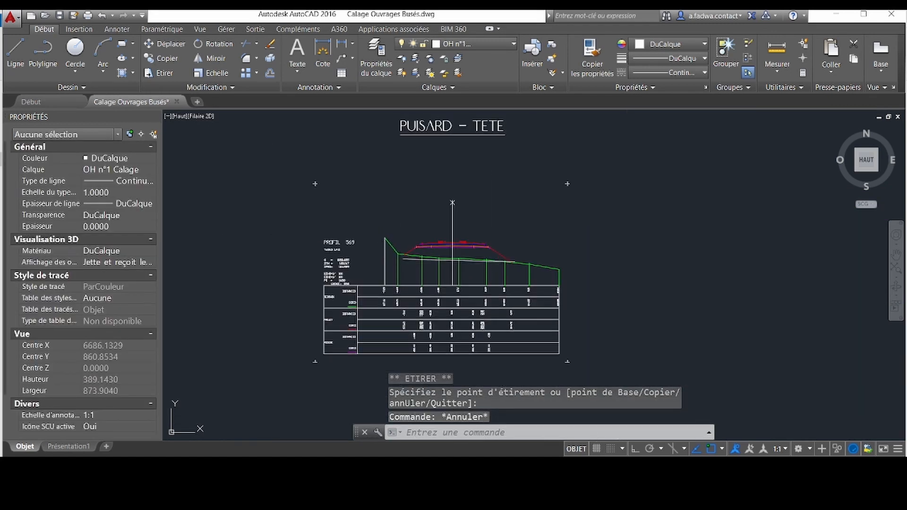
Set the culvert title to OH n°2 and its skew (biais) to 80 gr for profile 569
middle_click_drag(436, 203, 431, 219)
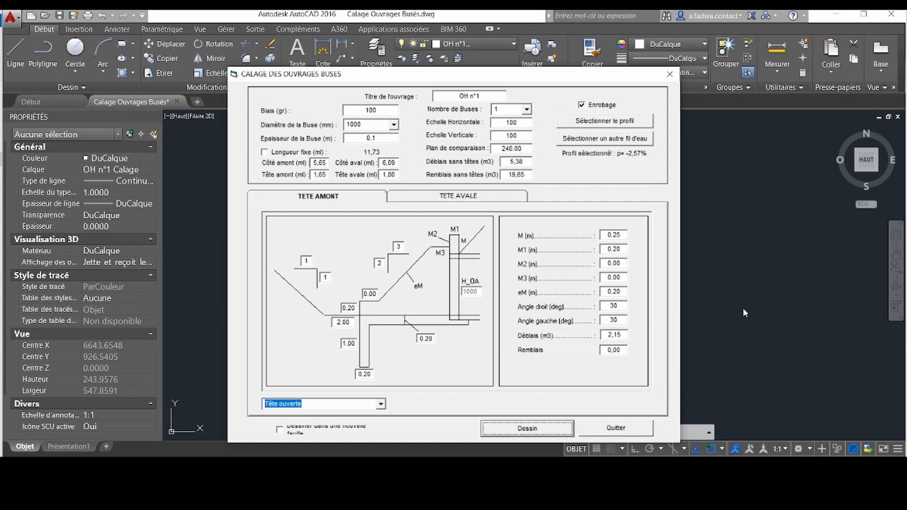
left_click(491, 95)
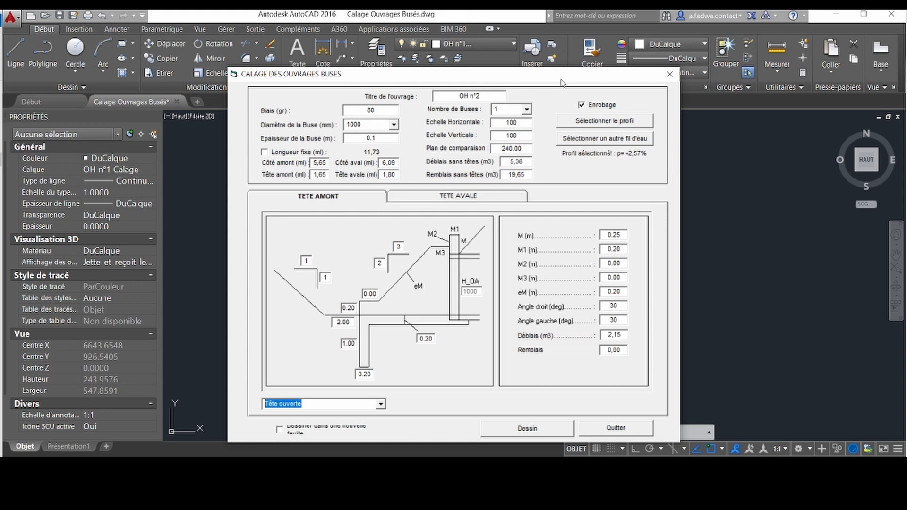
Set the number of pipes to 2 and the comparison plane to 162.00 for OH n°2
left_click(528, 110)
left_click(519, 124)
left_click(527, 428)
scroll(295, 386, "up", 4)
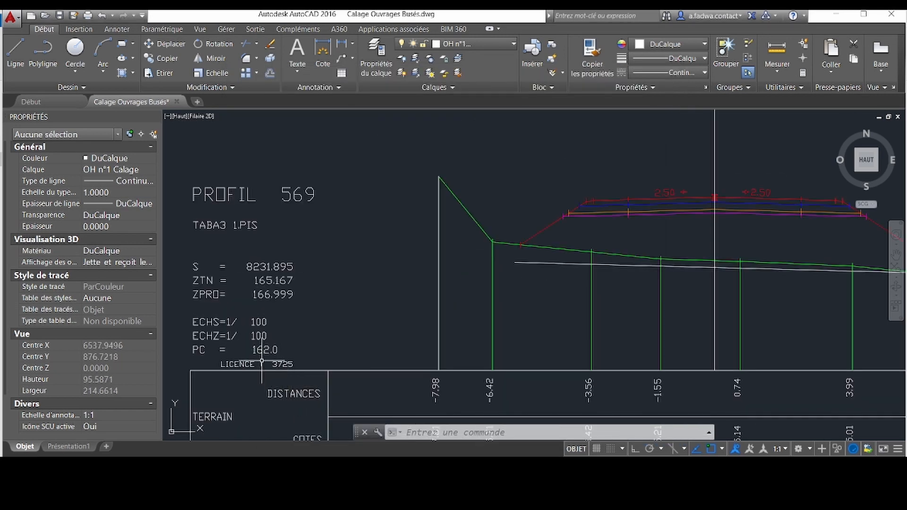
key("alt+Tab")
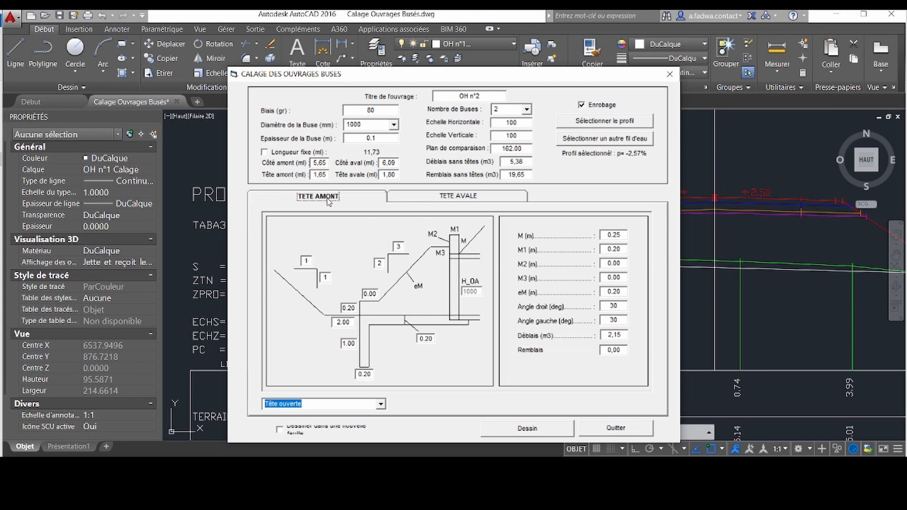
Set OH n°2's upstream head type to Puisard and check the downstream head's settings
left_click(380, 404)
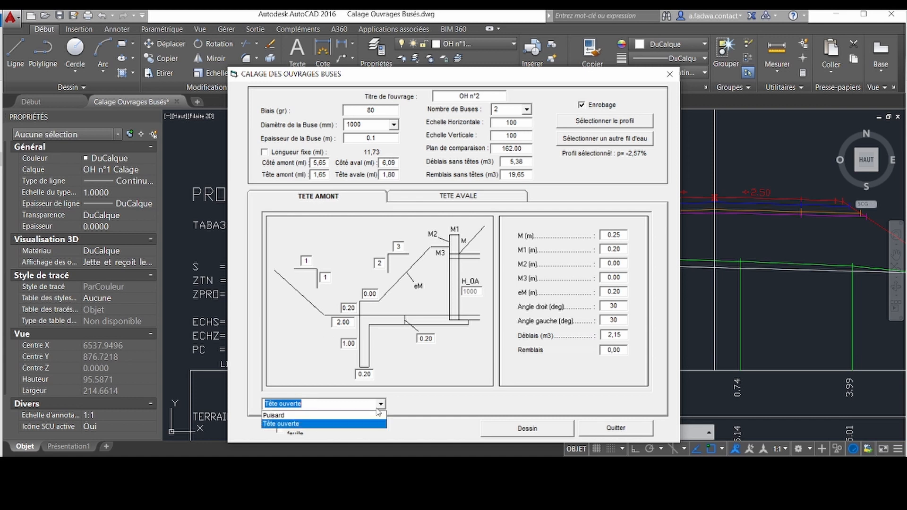
left_click(362, 419)
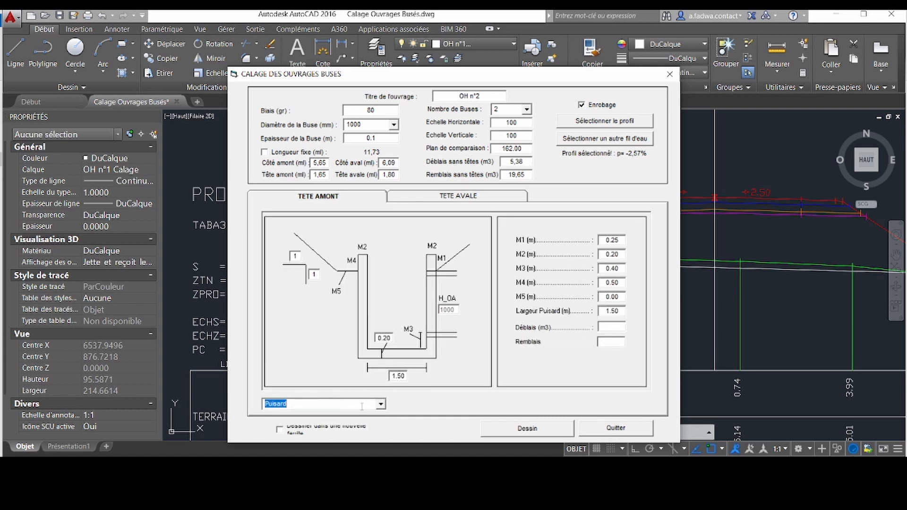
left_click(462, 194)
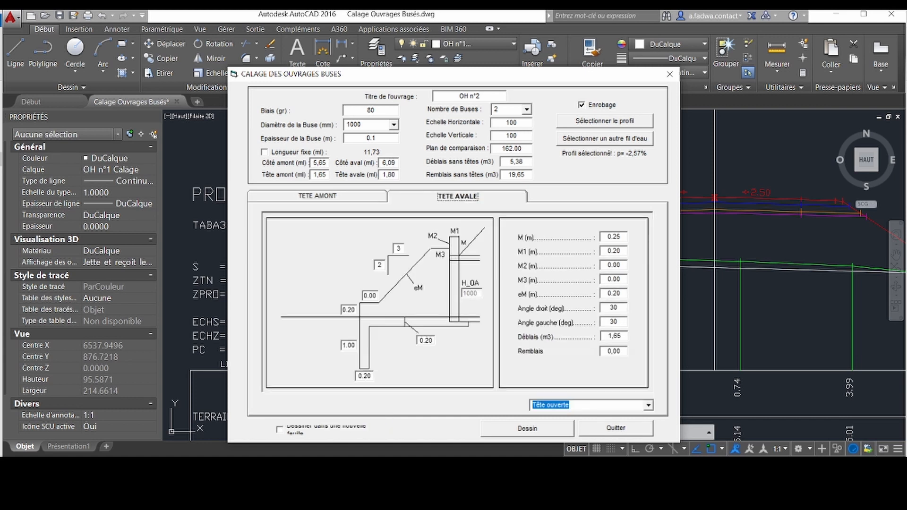
Start selecting profile 569 for the culvert, picking its first stake line and the natural ground polyline
left_click(636, 124)
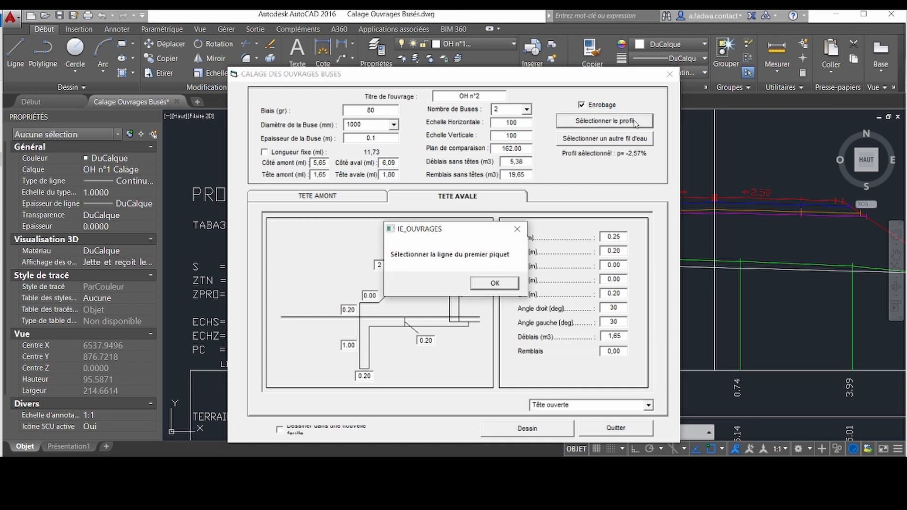
left_click(505, 284)
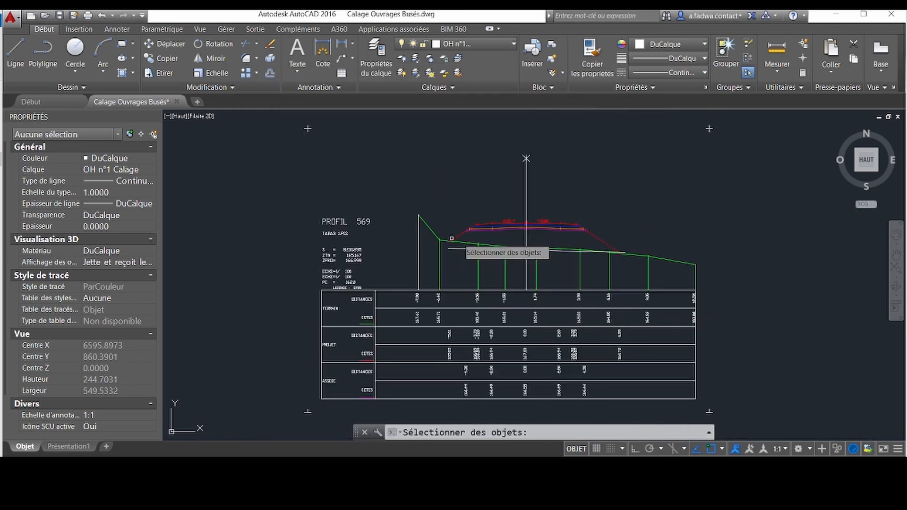
left_click(418, 256)
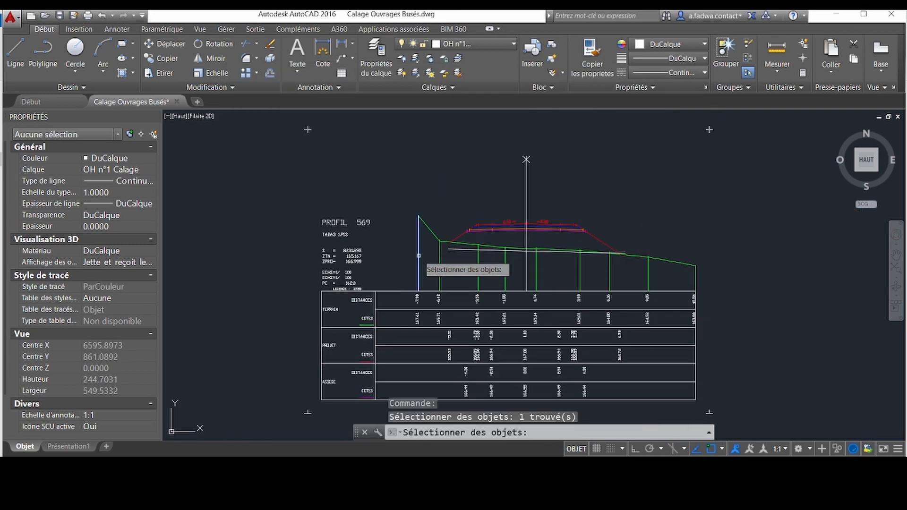
key("Return")
left_click(482, 281)
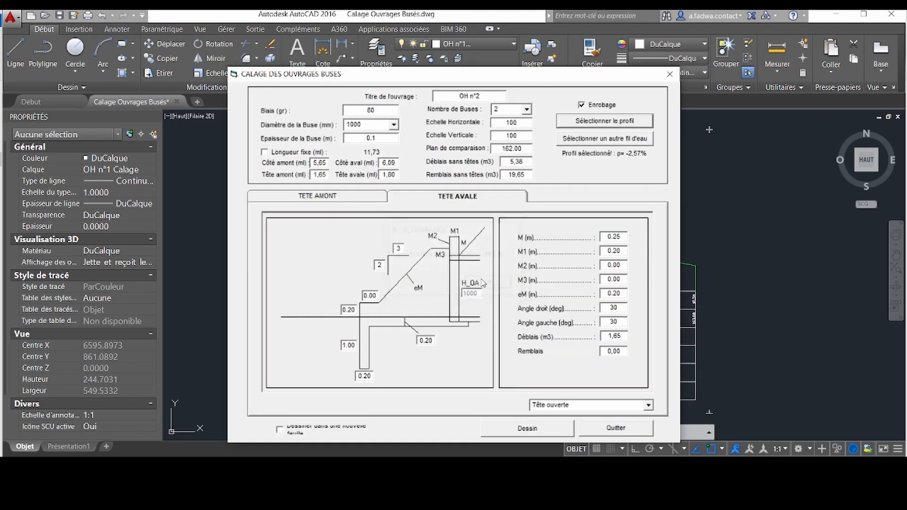
left_click(751, 255)
middle_click_drag(723, 215, 703, 252)
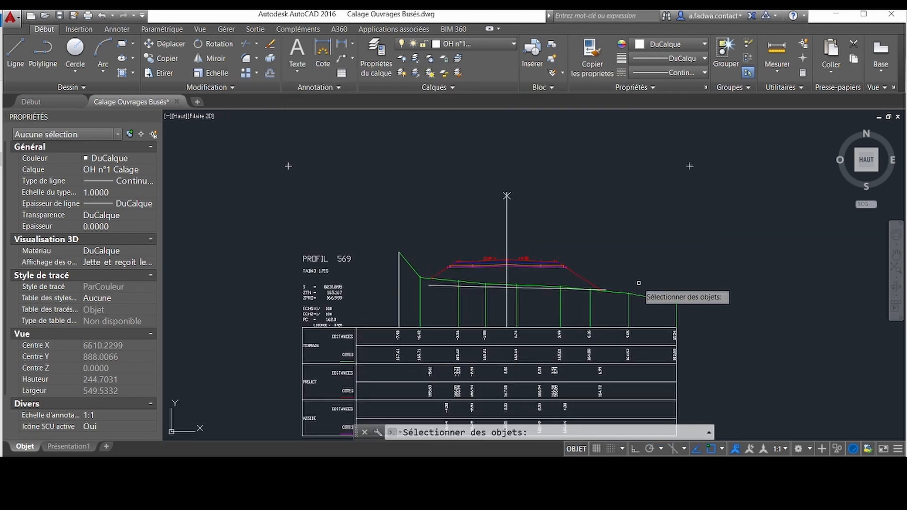
left_click(632, 292)
key("Return")
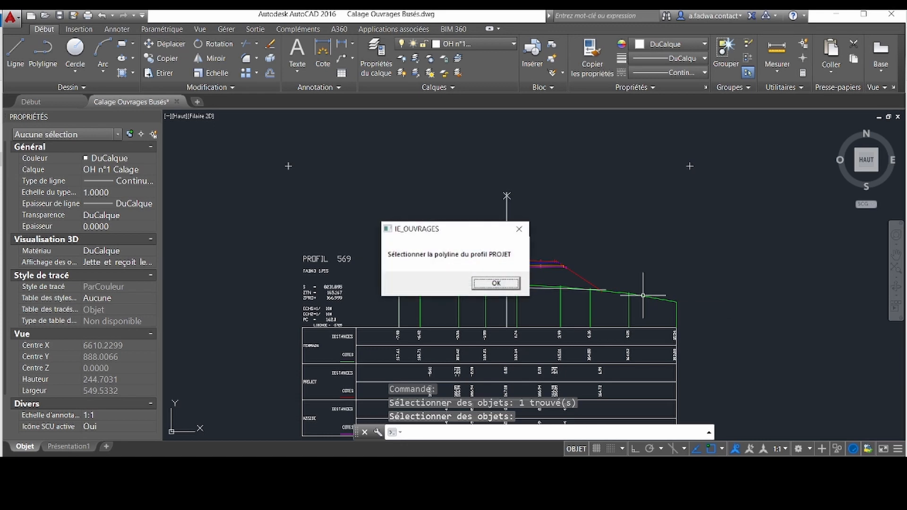
Pick profile 569's red project polyline and the vertical road axis line as the culvert's references
left_click(496, 283)
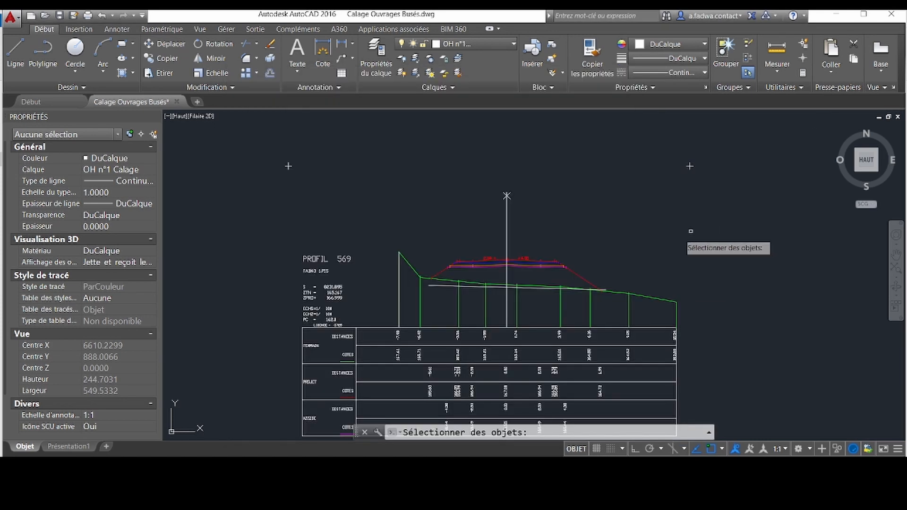
left_click(440, 273)
key("Return")
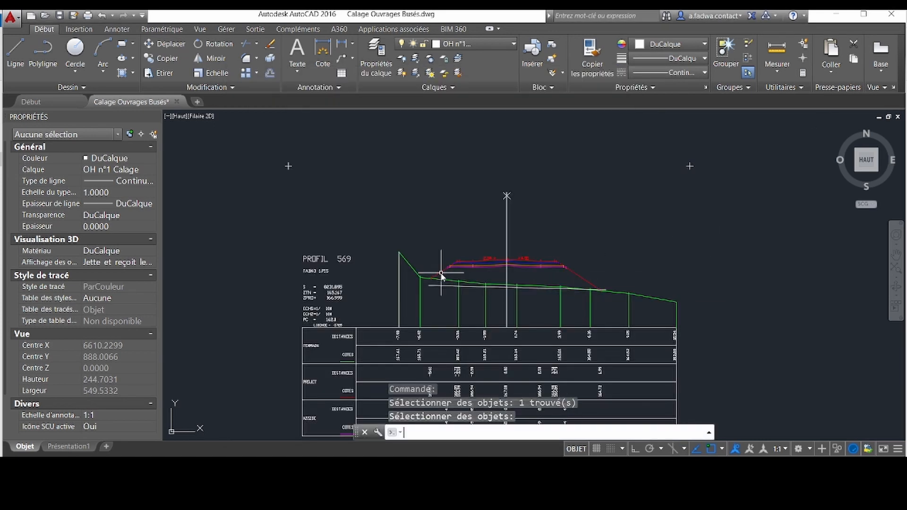
left_click(482, 284)
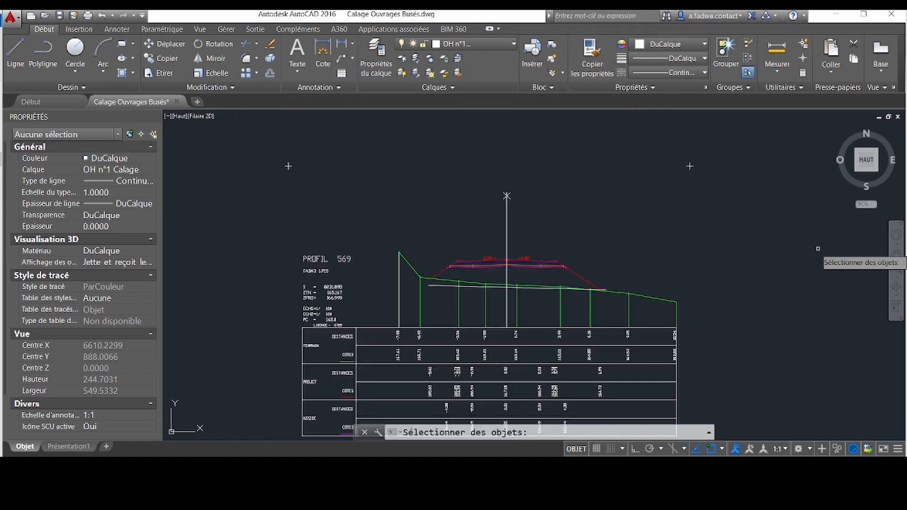
left_click(508, 227)
key("Return")
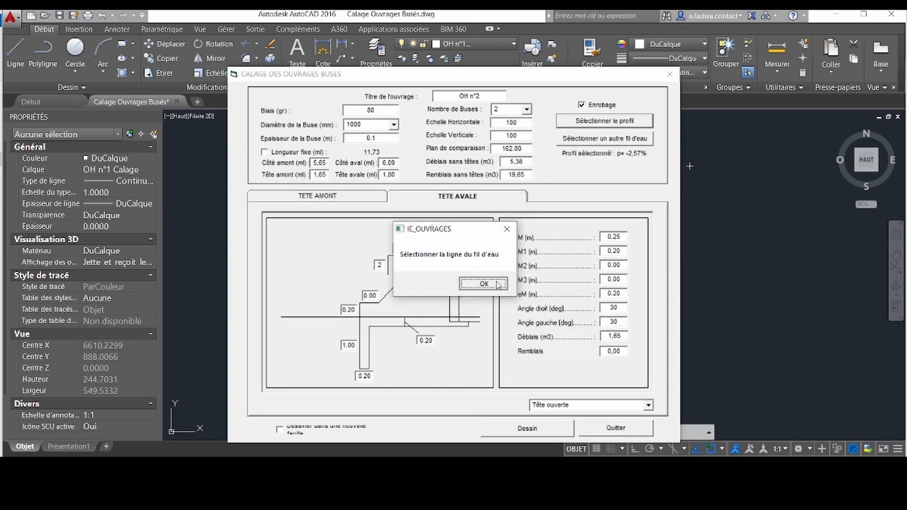
Pick the flow line of profile 569 and generate the OH n°2 culvert drawing on the cross-section
left_click(483, 283)
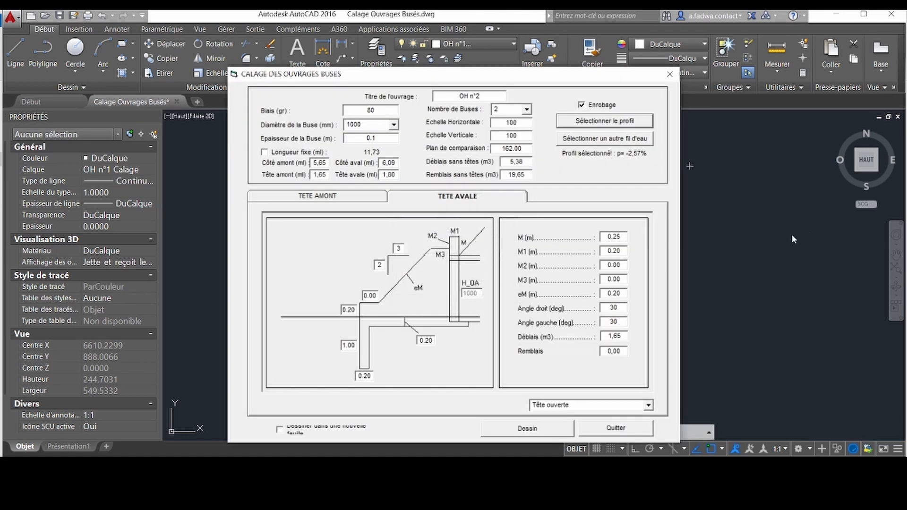
left_click(507, 289)
left_click(546, 432)
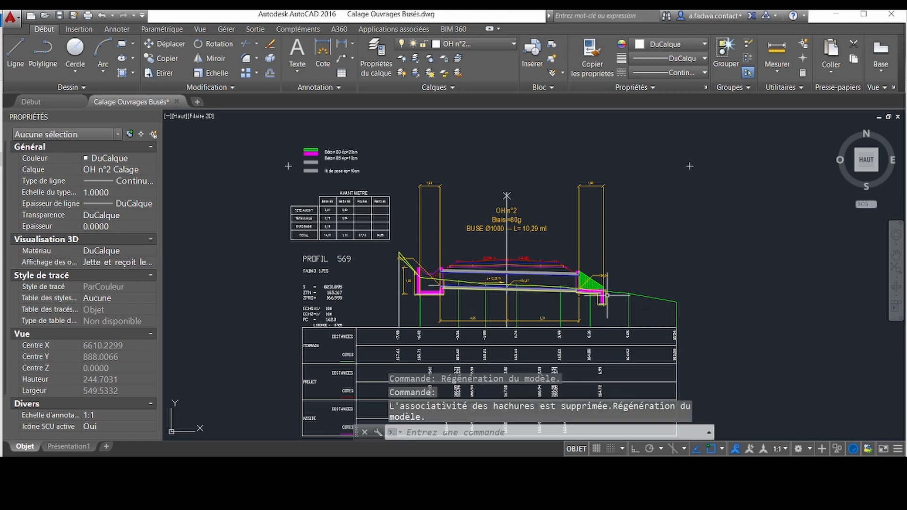
Move the OH n°2 title text vertically up by about 30 units, above the axis marker, with Ortho on
middle_click_drag(522, 202, 511, 224)
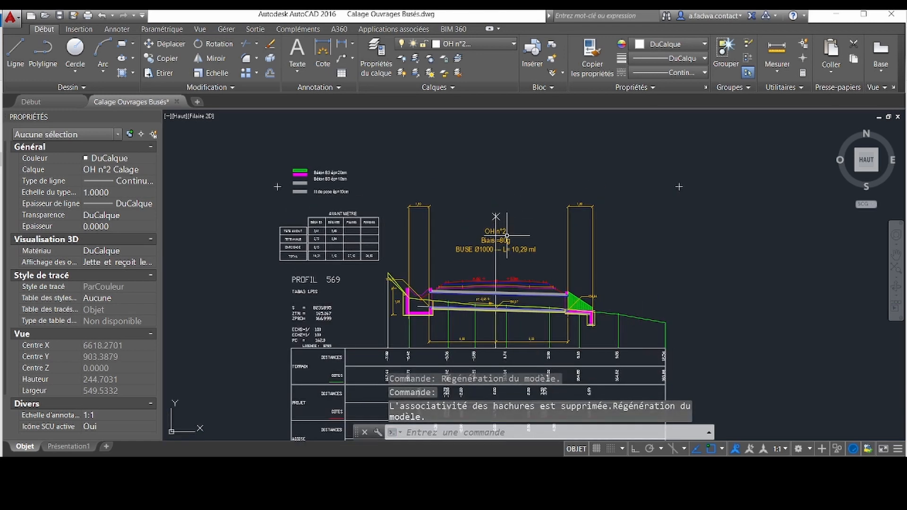
left_click(506, 235)
left_click(633, 451)
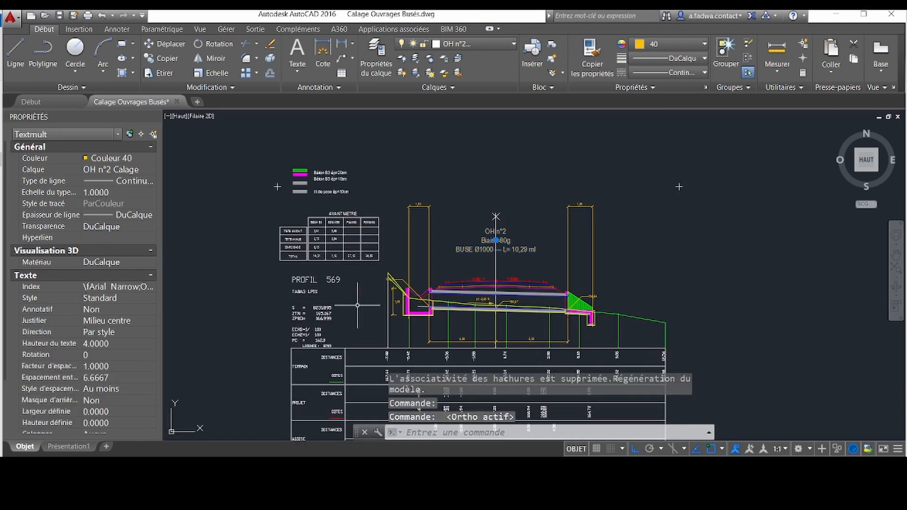
left_click(166, 43)
left_click(763, 277)
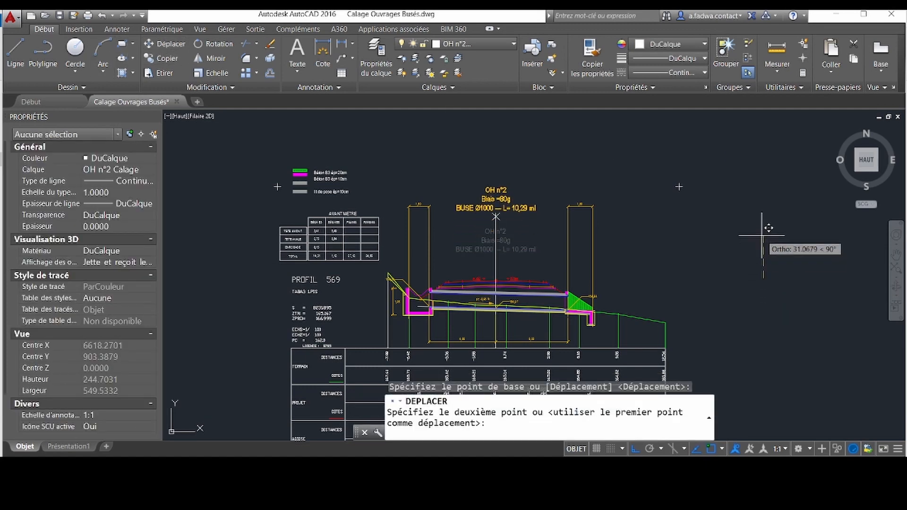
left_click(761, 231)
Stretch the upstream and downstream head width dimensions down to align with the pipe length dimensions below the culvert
left_click(608, 193)
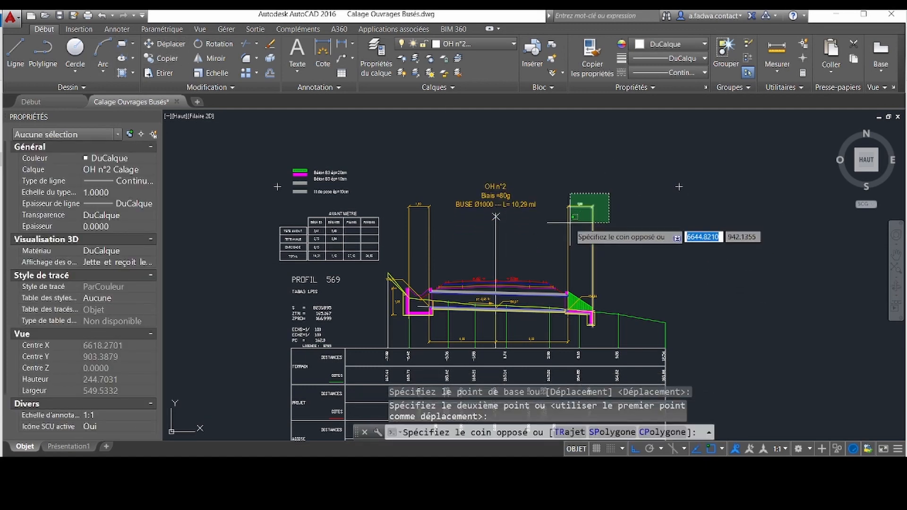
left_click(567, 218)
left_click(438, 183)
left_click(389, 226)
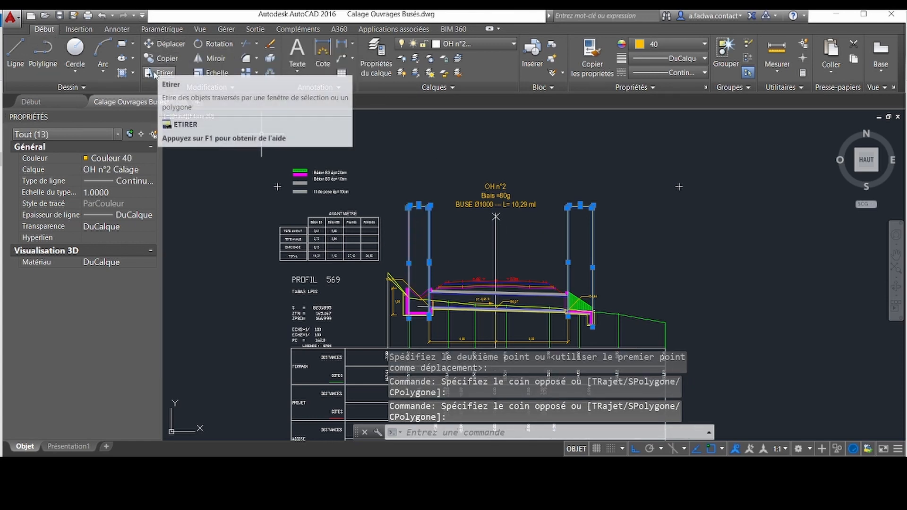
left_click(161, 73)
scroll(431, 195, "up", 5)
left_click(431, 193)
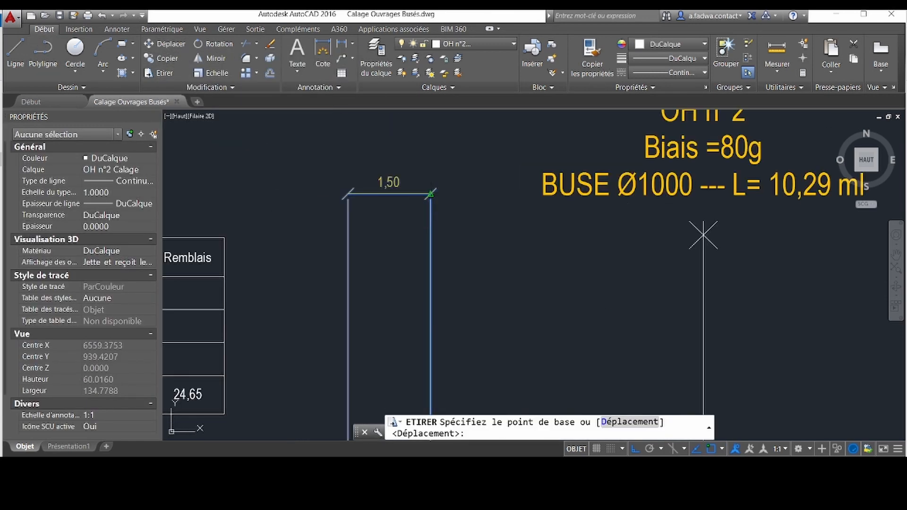
scroll(431, 194, "down", 5)
scroll(496, 331, "up", 5)
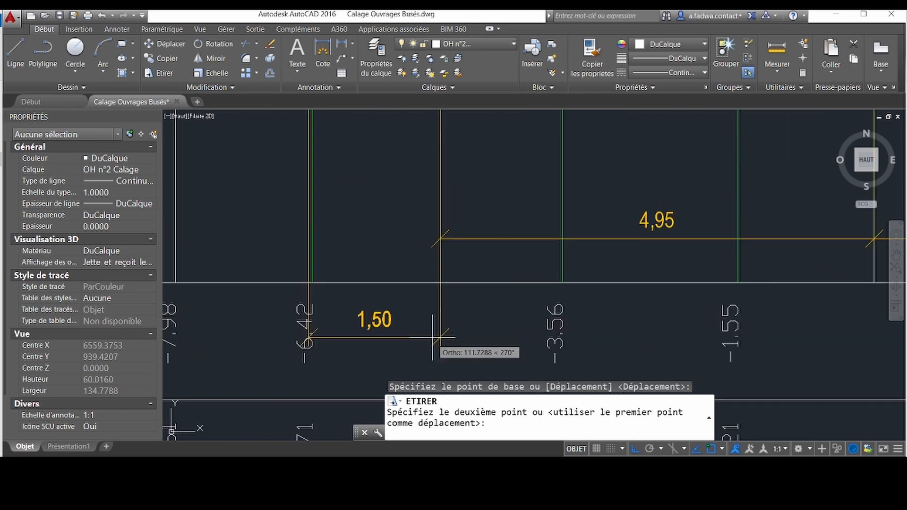
left_click(440, 239)
Review the dimensioned OH n°2 culvert, then view the TETE – TETE and PUISARD – TETE profiles together
scroll(440, 239, "down", 5)
scroll(434, 205, "up", 3)
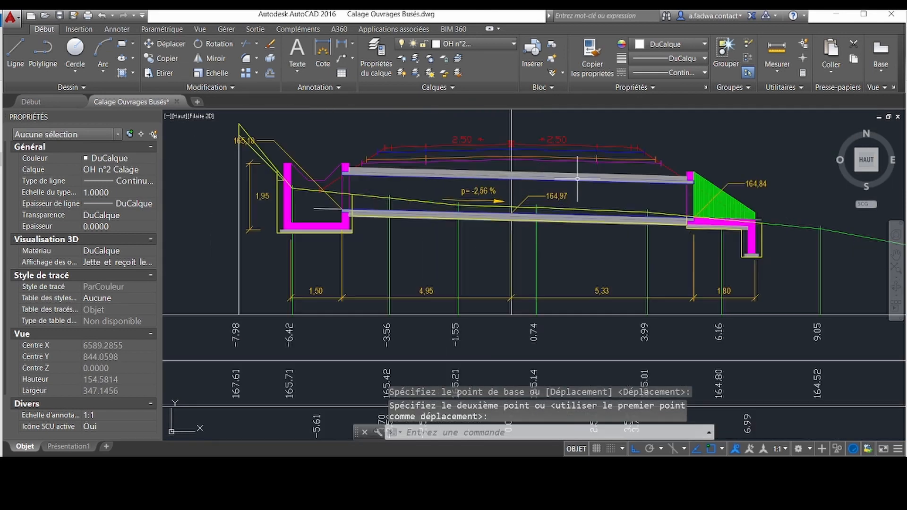
scroll(434, 204, "down", 8)
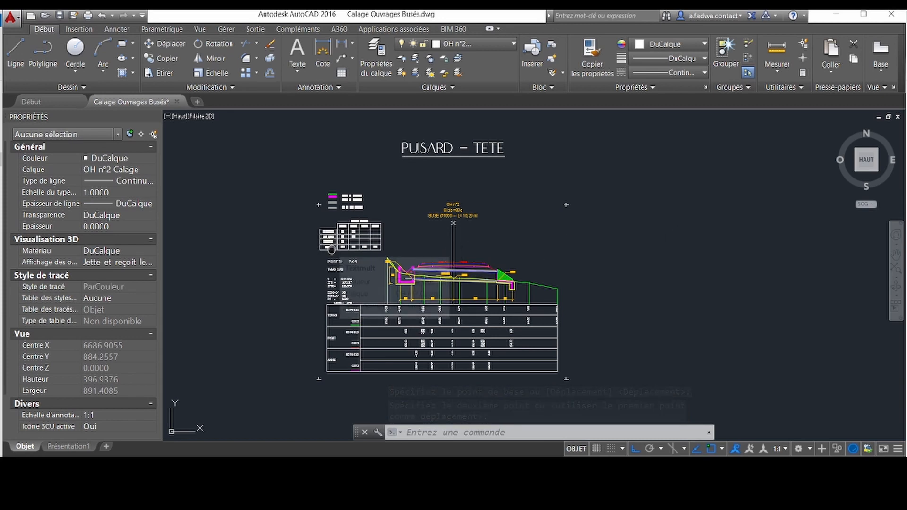
middle_click_drag(332, 249, 661, 279)
scroll(466, 242, "down", 1)
mouse_move(431, 278)
middle_mouse_down()
mouse_move(630, 316)
mouse_move(577, 282)
middle_mouse_up()
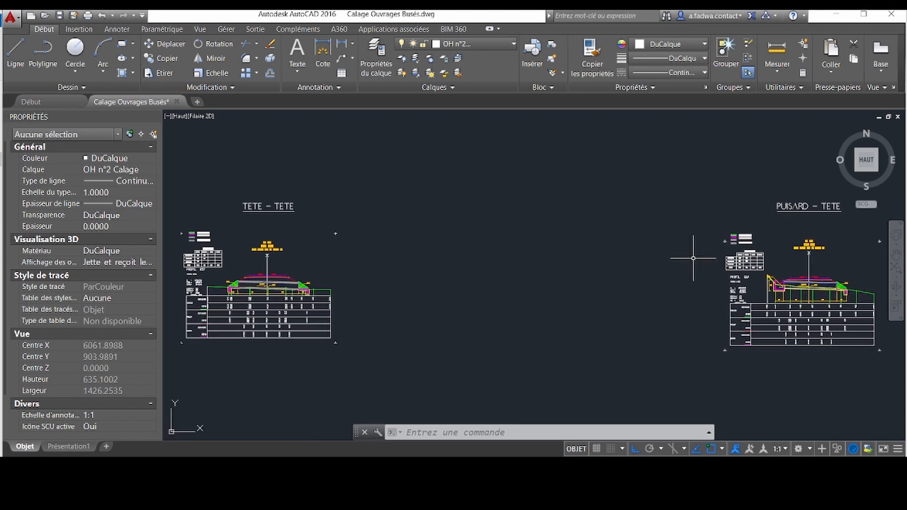